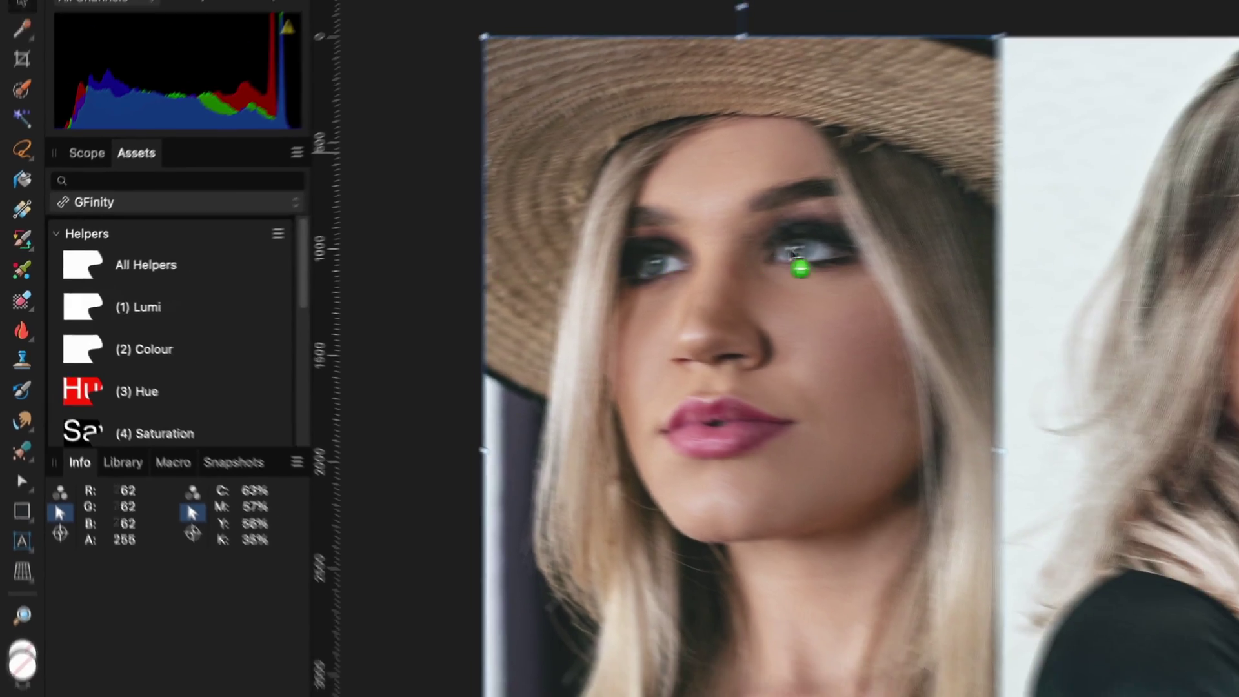
Step: Drop the (1) Lumi helper from the Assets panel onto the portraits as a Helper Luminosity group
{"action": "left_click_drag", "start_coordinate": [793, 253], "coordinate": [996, 265]}
{"action": "left_click_drag", "start_coordinate": [644, 274], "coordinate": [646, 239]}
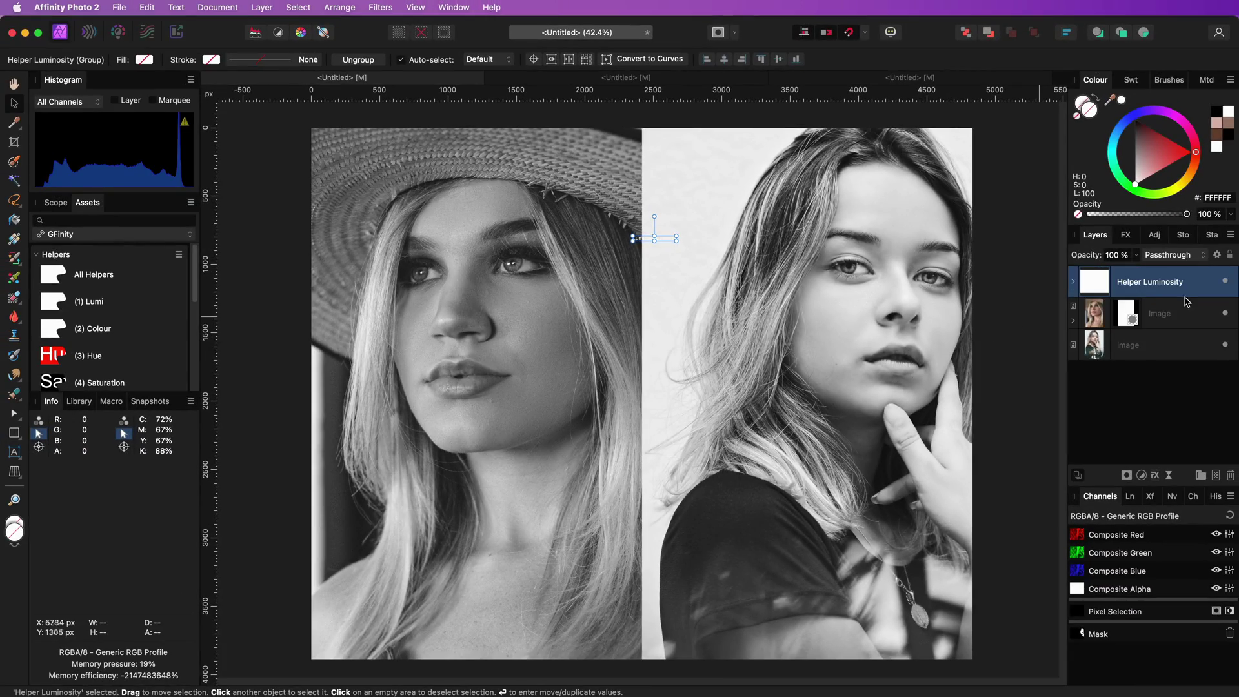
Step: Add Brightness/Contrast at -30 % brightness, -9 % contrast to the bottom Image layer, then delete Helper Luminosity
{"action": "left_click", "coordinate": [1133, 346]}
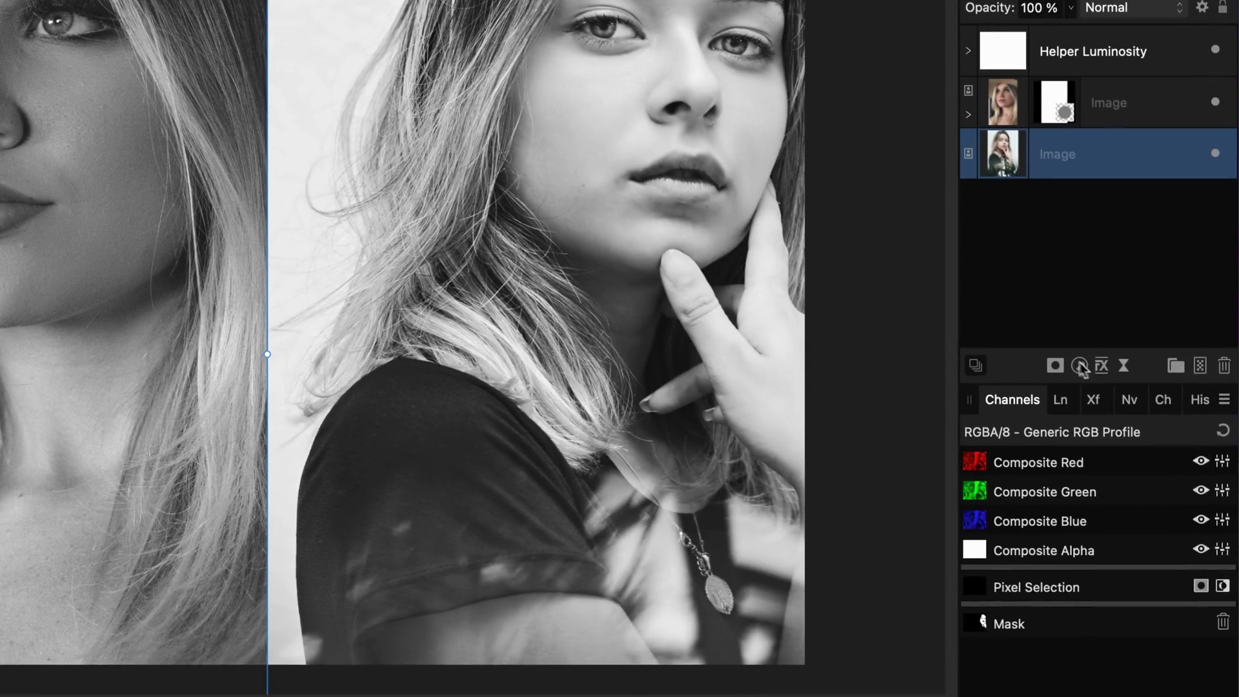
{"action": "left_click", "coordinate": [1081, 366]}
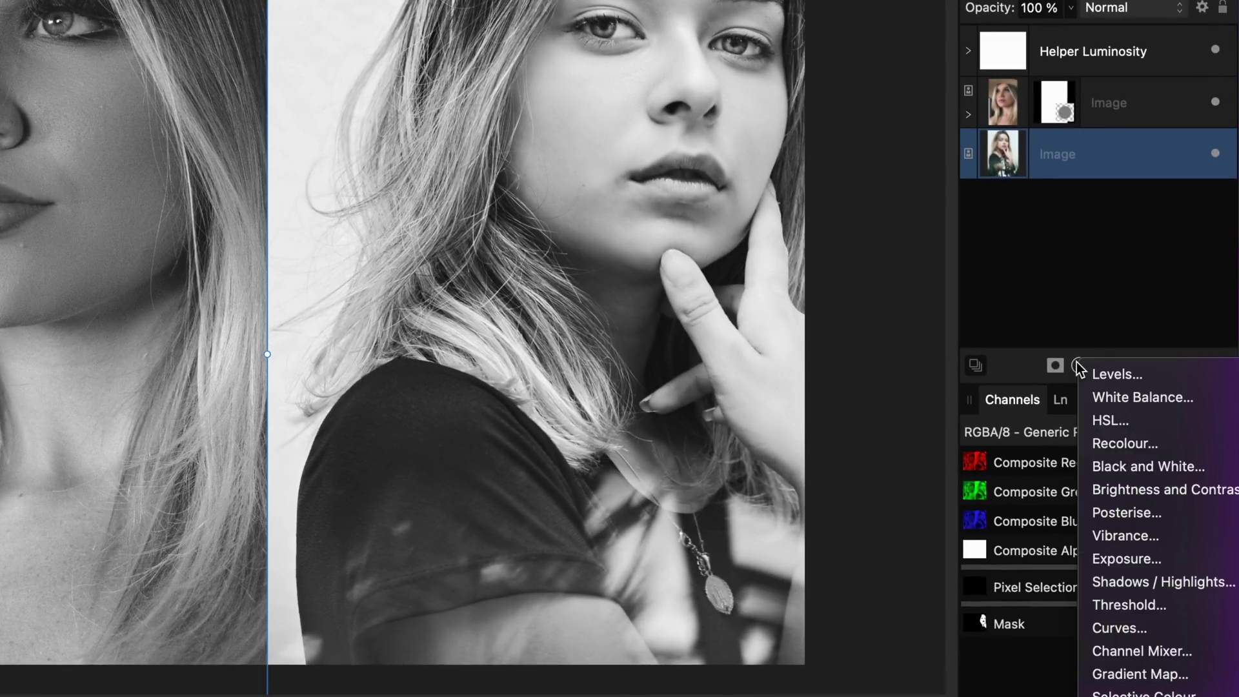
{"action": "left_click", "coordinate": [1092, 486]}
{"action": "left_click_drag", "start_coordinate": [853, 586], "coordinate": [847, 587]}
{"action": "left_click_drag", "start_coordinate": [854, 634], "coordinate": [811, 633]}
{"action": "left_click_drag", "start_coordinate": [846, 586], "coordinate": [815, 586]}
{"action": "left_click_drag", "start_coordinate": [812, 634], "coordinate": [841, 634]}
{"action": "left_click_drag", "start_coordinate": [815, 586], "coordinate": [815, 589]}
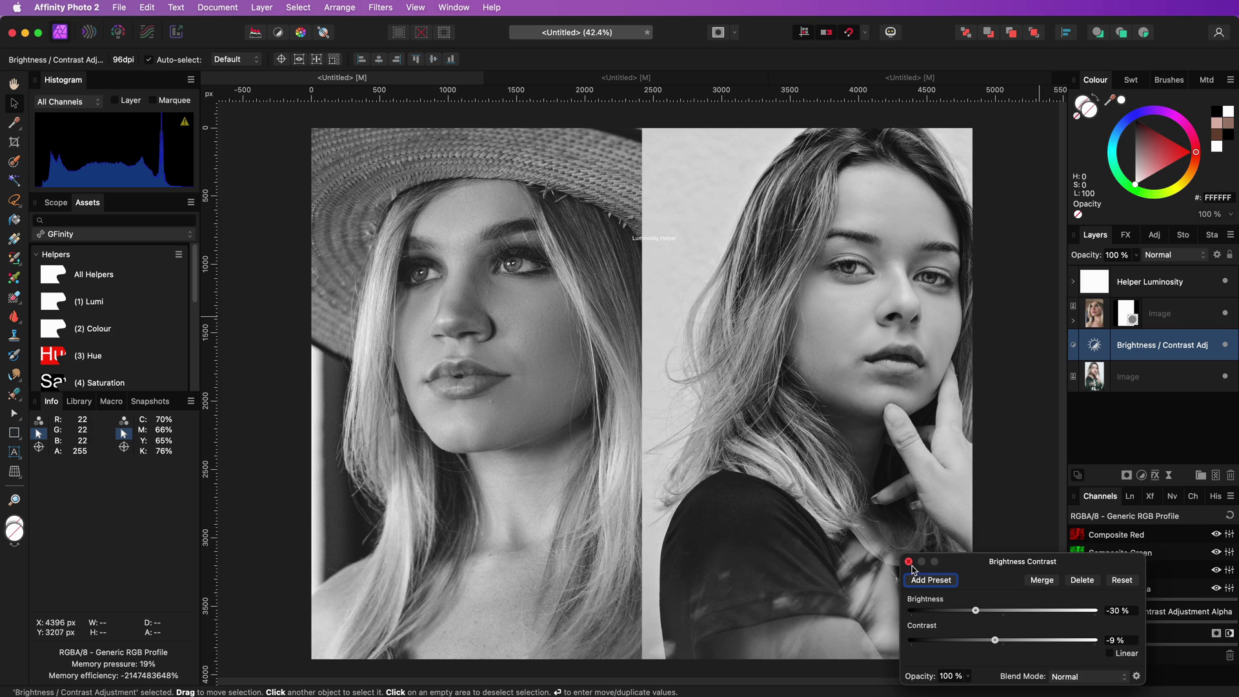
{"action": "left_click", "coordinate": [909, 562]}
{"action": "left_click", "coordinate": [1158, 294]}
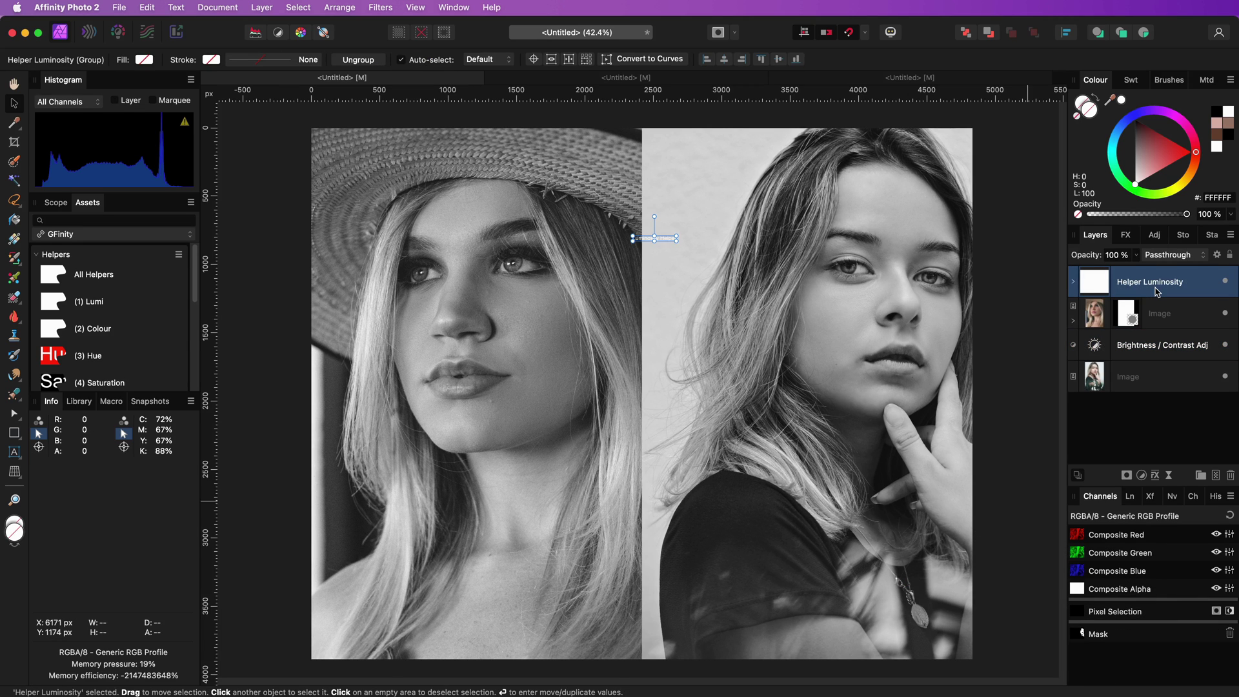
{"action": "key", "text": "Delete"}
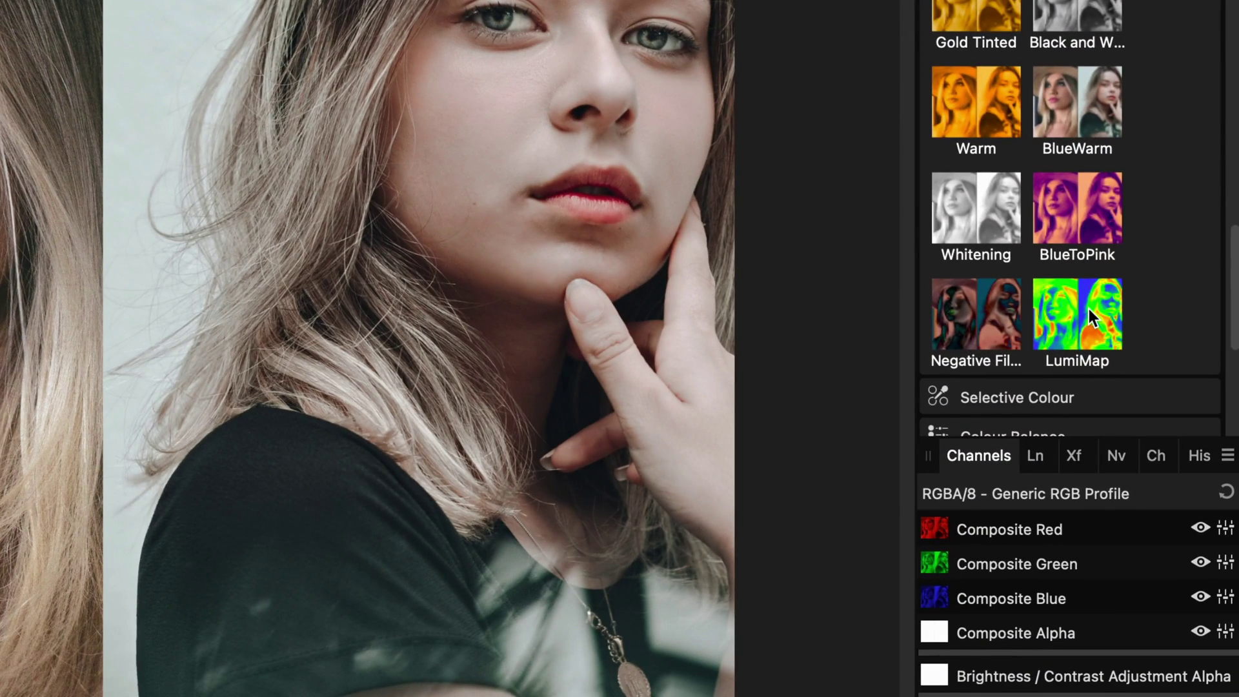
Step: Apply the LumiMap Gradient Map preset and inspect its stops at 0, 25, 50, 75 and 100 %
{"action": "left_click", "coordinate": [1089, 309]}
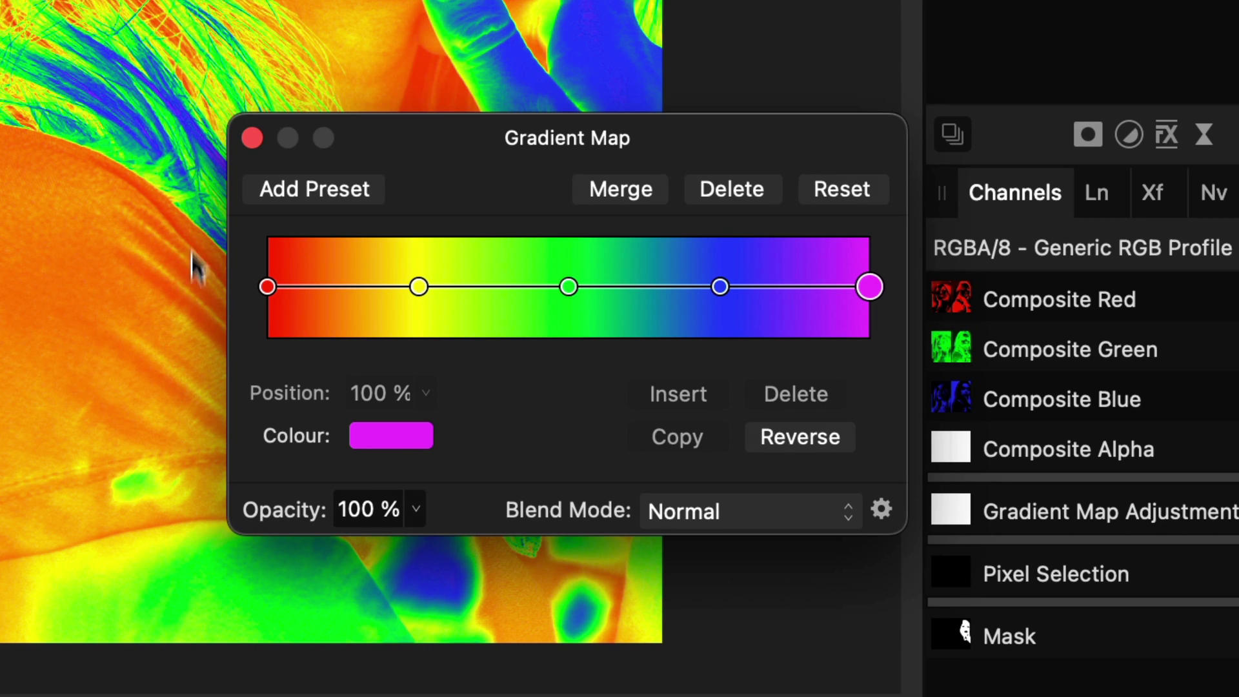
{"action": "left_click", "coordinate": [266, 285]}
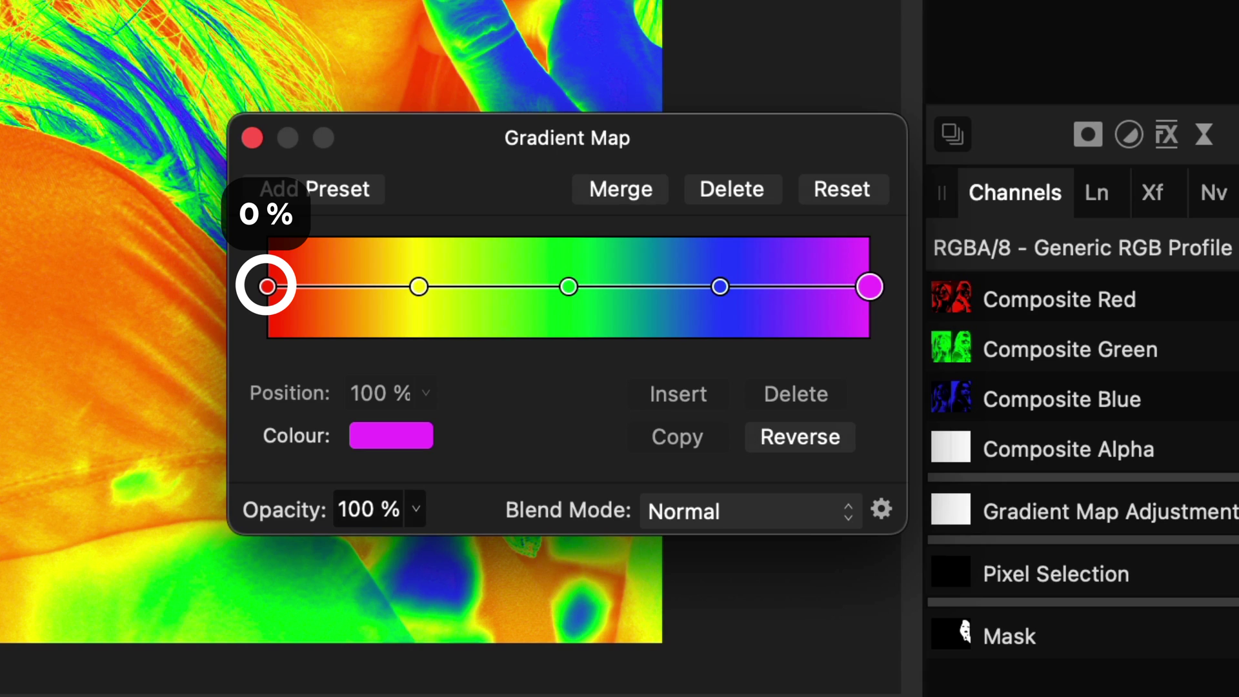
{"action": "left_click", "coordinate": [419, 286]}
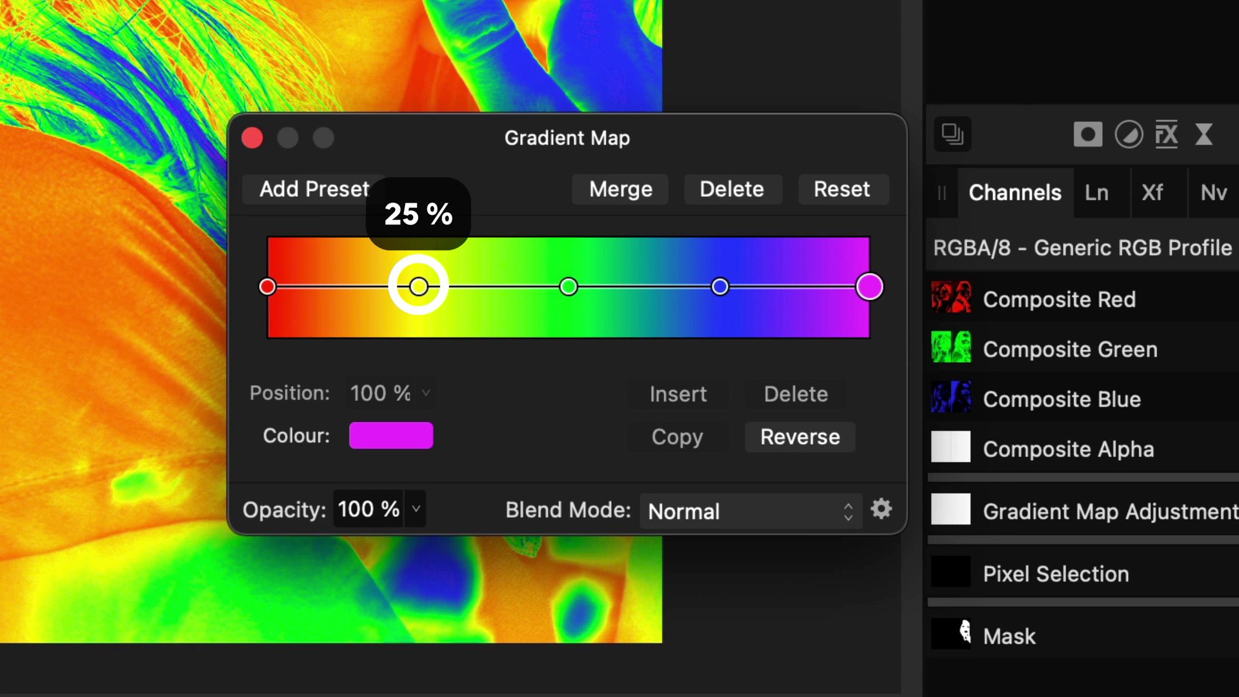
{"action": "left_click", "coordinate": [569, 286]}
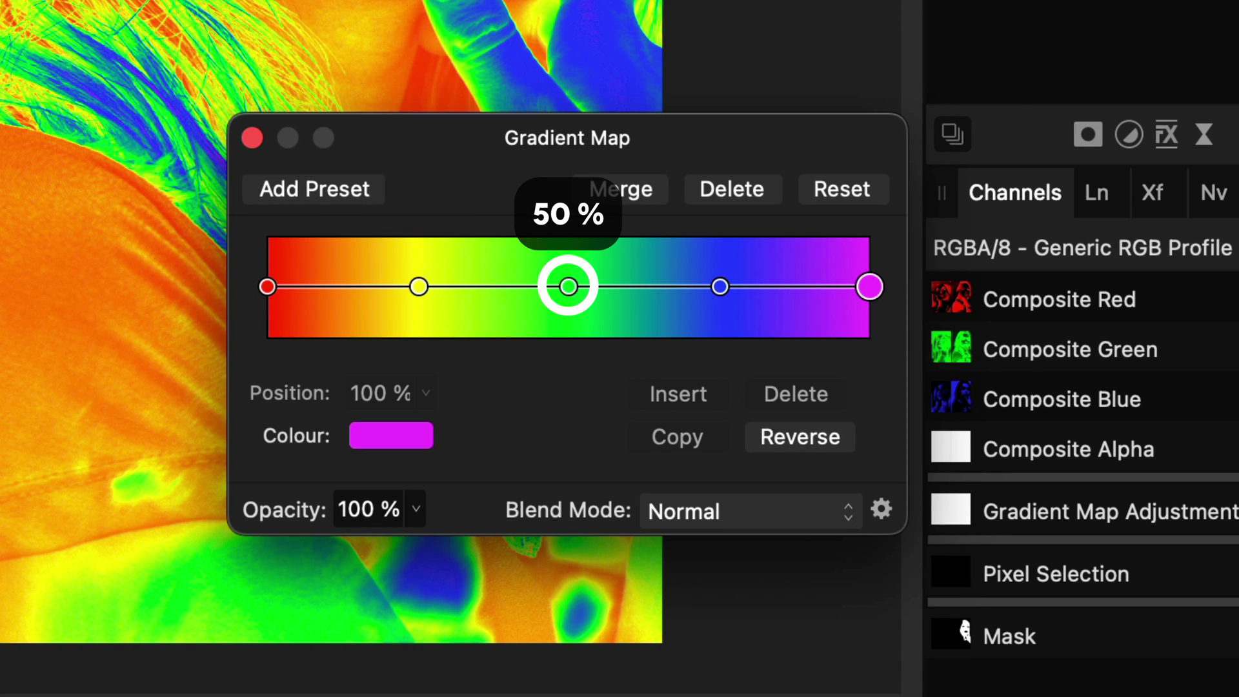
{"action": "left_click", "coordinate": [720, 286]}
{"action": "left_click", "coordinate": [869, 285]}
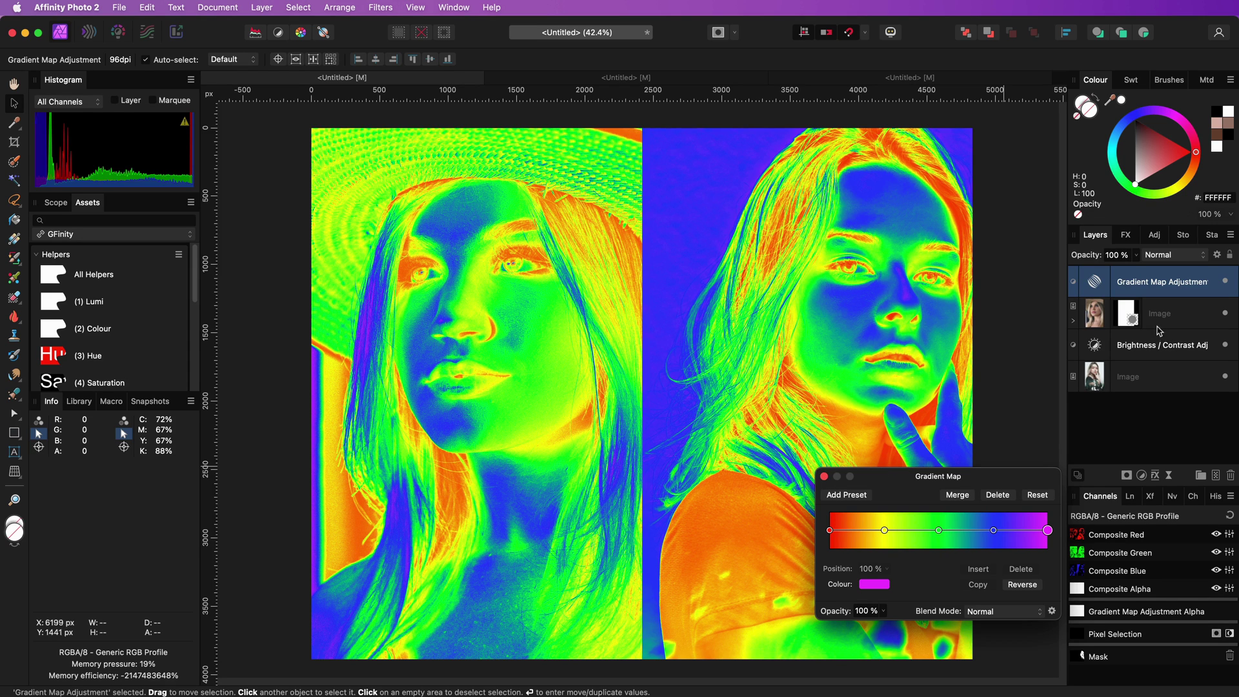
Step: Zoom in on the left face and draw small sample rectangles, including one beside the nose and one at the nostril
{"action": "left_click", "coordinate": [825, 476]}
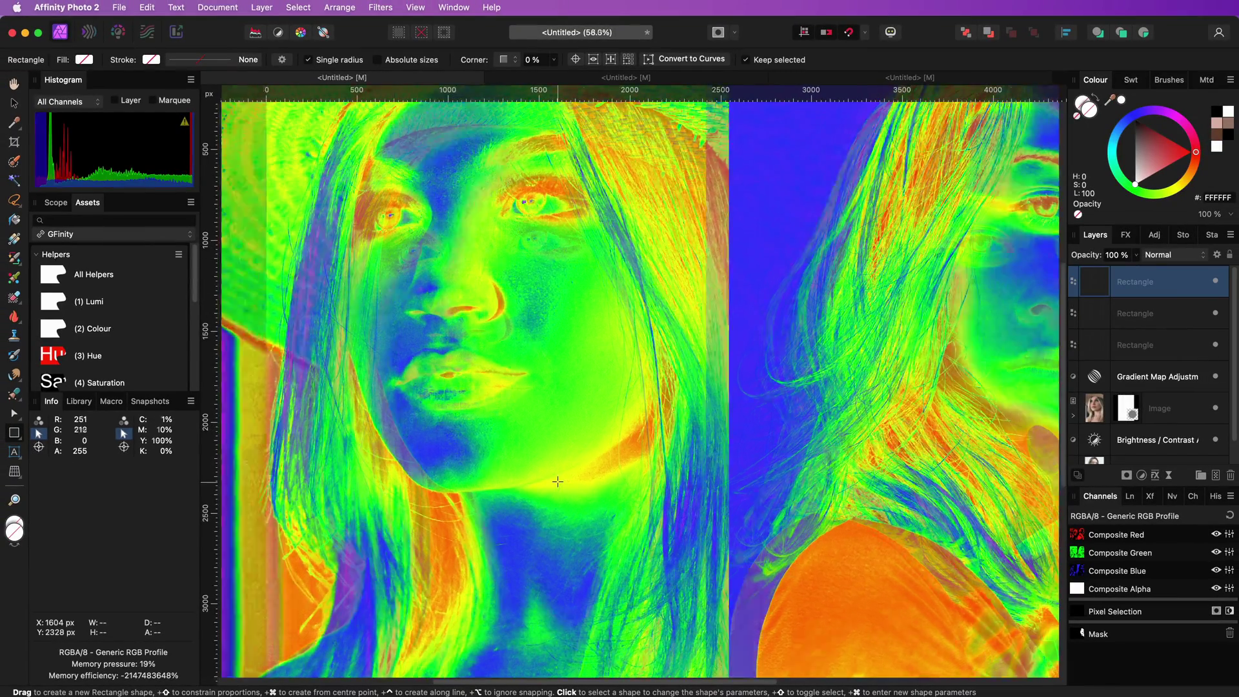
{"action": "scroll", "coordinate": [355, 332], "scroll_direction": "up", "scroll_amount": 2}
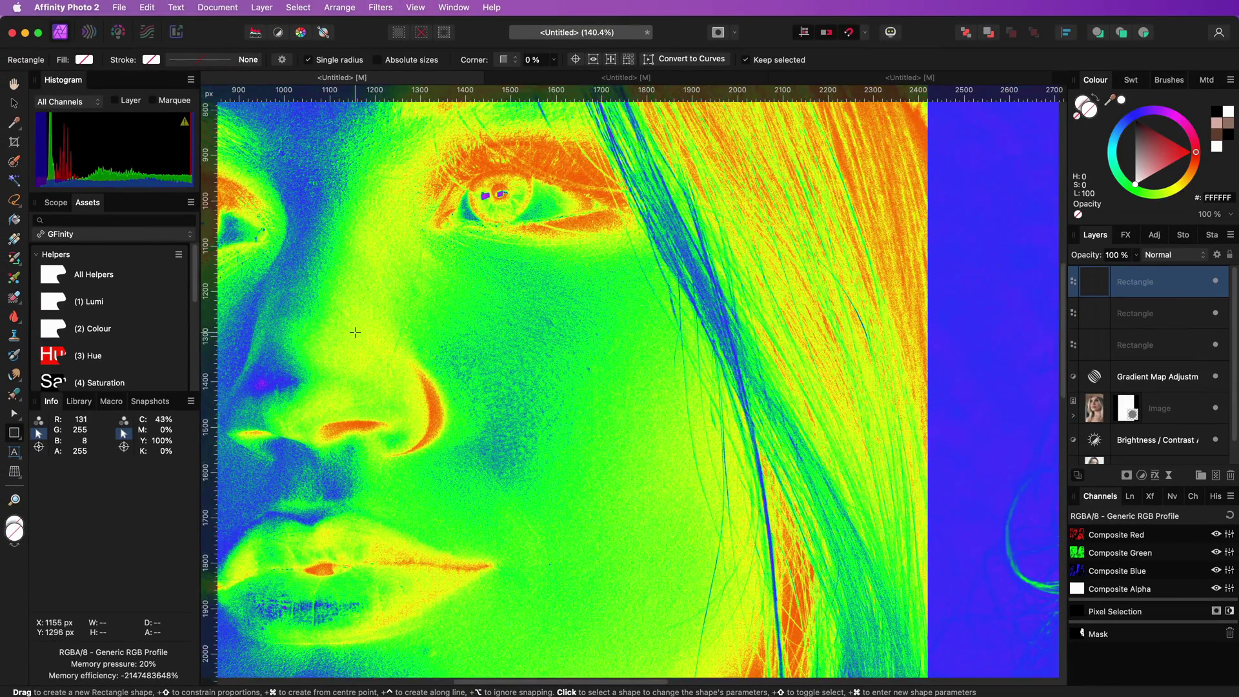
{"action": "left_click_drag", "start_coordinate": [347, 362], "coordinate": [367, 381]}
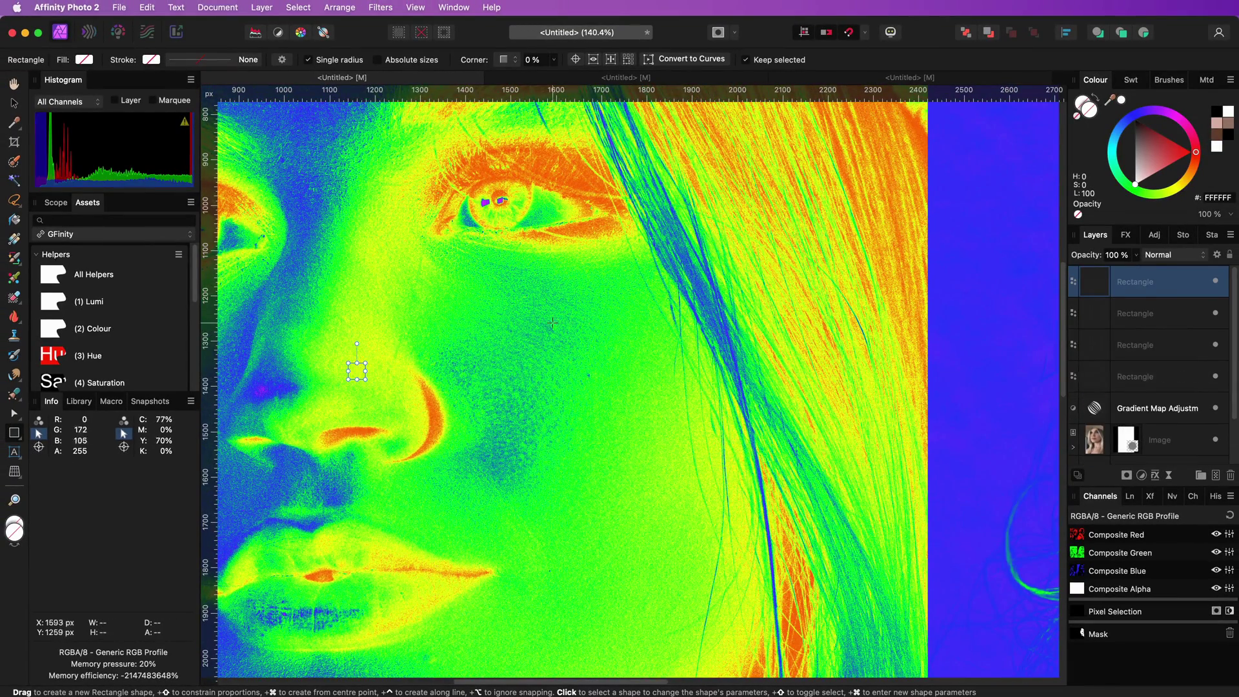
{"action": "scroll", "coordinate": [590, 323], "scroll_direction": "left", "scroll_amount": 10}
{"action": "scroll", "coordinate": [590, 323], "scroll_direction": "up", "scroll_amount": 2}
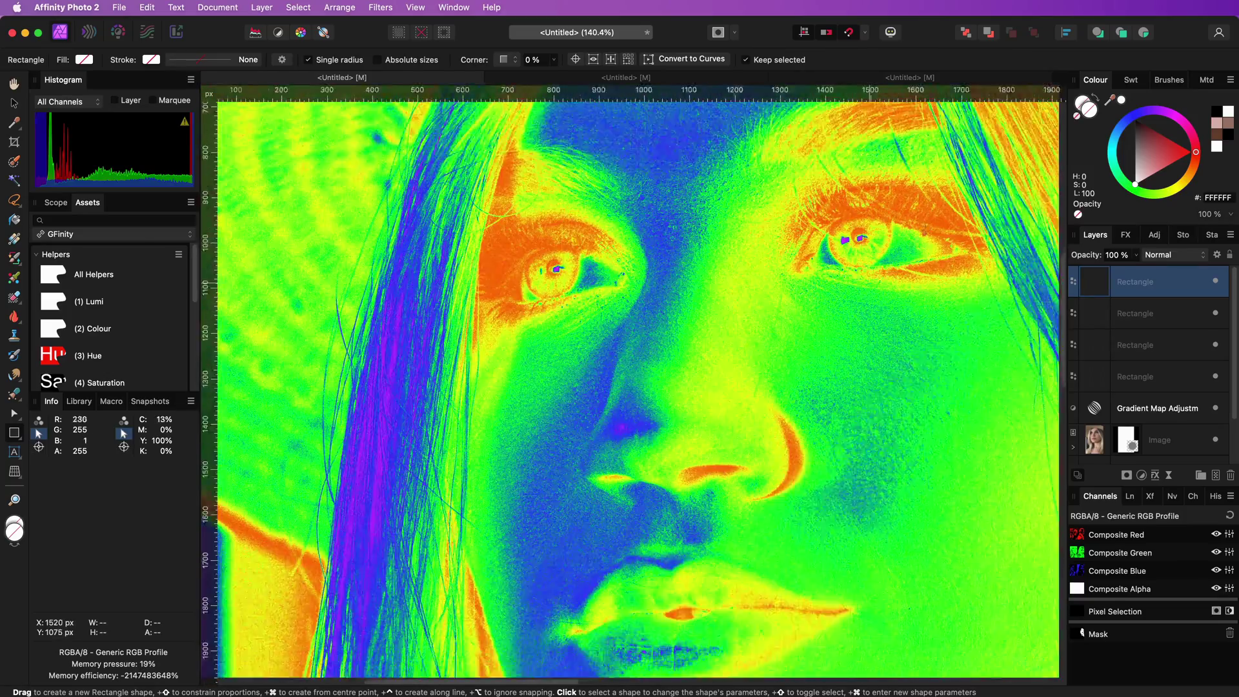
{"action": "left_click_drag", "start_coordinate": [925, 229], "coordinate": [633, 441]}
{"action": "scroll", "coordinate": [632, 440], "scroll_direction": "down", "scroll_amount": 5}
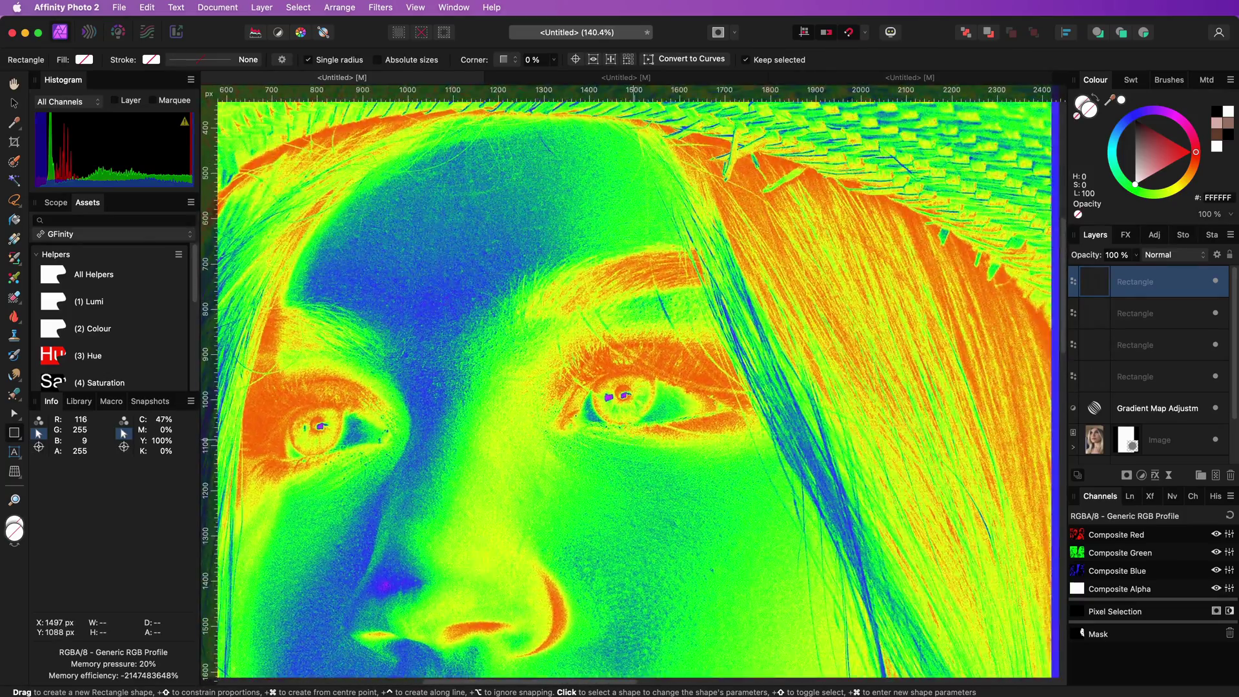
{"action": "scroll", "coordinate": [582, 366], "scroll_direction": "up", "scroll_amount": 10}
{"action": "left_click_drag", "start_coordinate": [583, 366], "coordinate": [625, 399]}
{"action": "scroll", "coordinate": [693, 372], "scroll_direction": "down", "scroll_amount": 10}
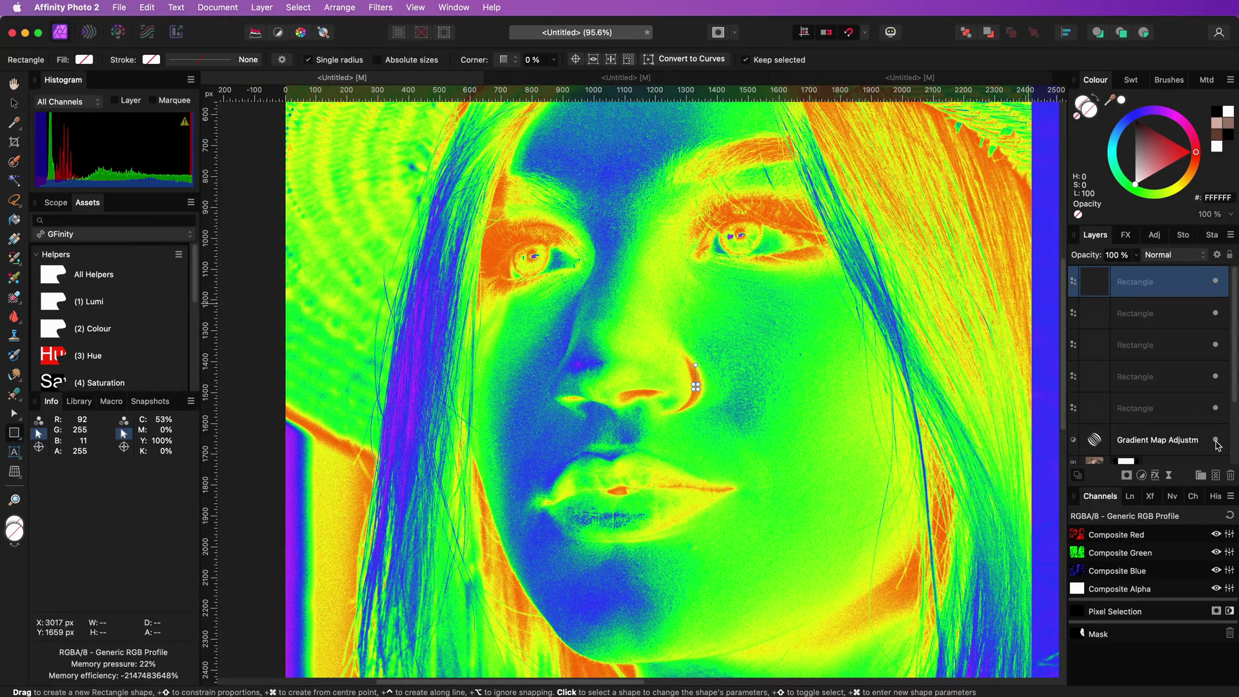
Step: Hide the gradient map and fill the cheek rectangle with skin sampled by Colour Picker at Average 5x5
{"action": "left_click", "coordinate": [1216, 441]}
{"action": "left_click", "coordinate": [1110, 410]}
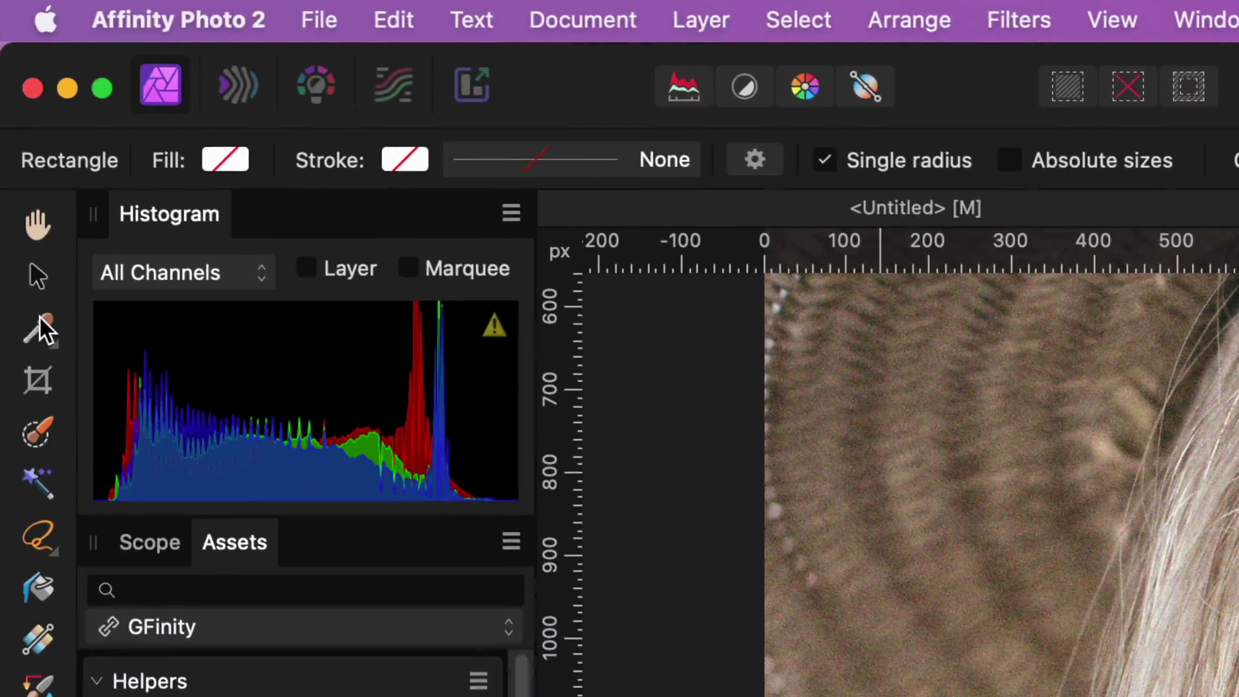
{"action": "left_click", "coordinate": [15, 122]}
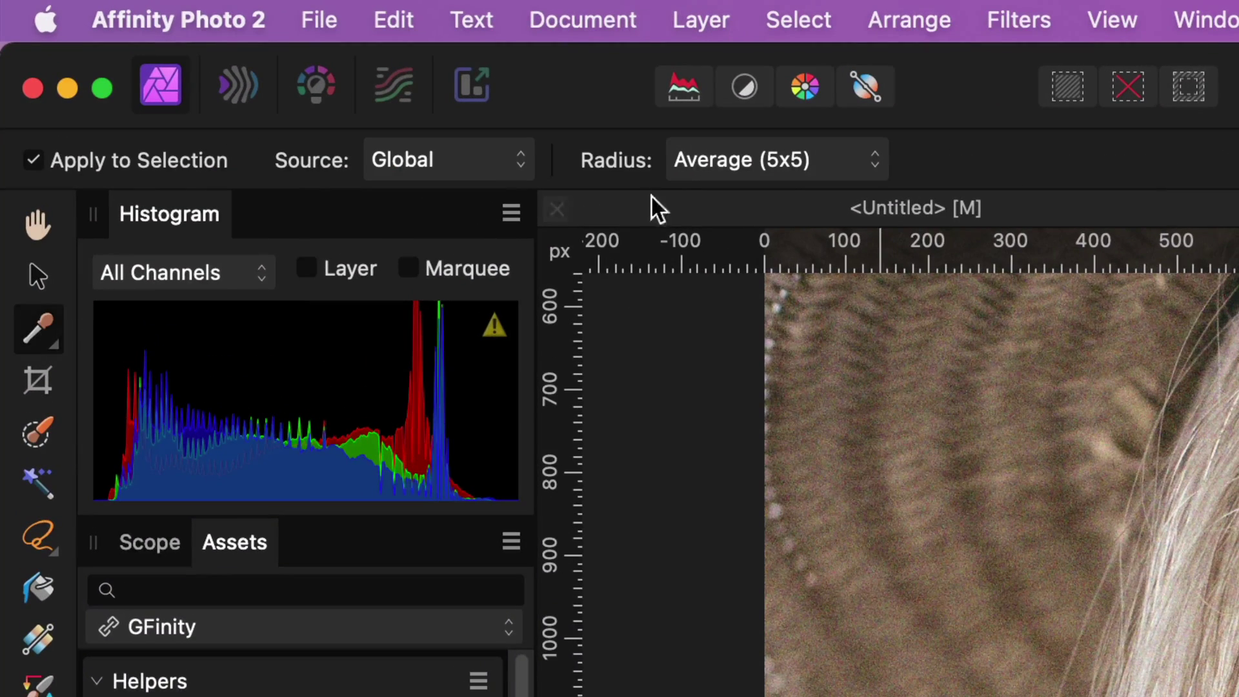
{"action": "left_click", "coordinate": [786, 169]}
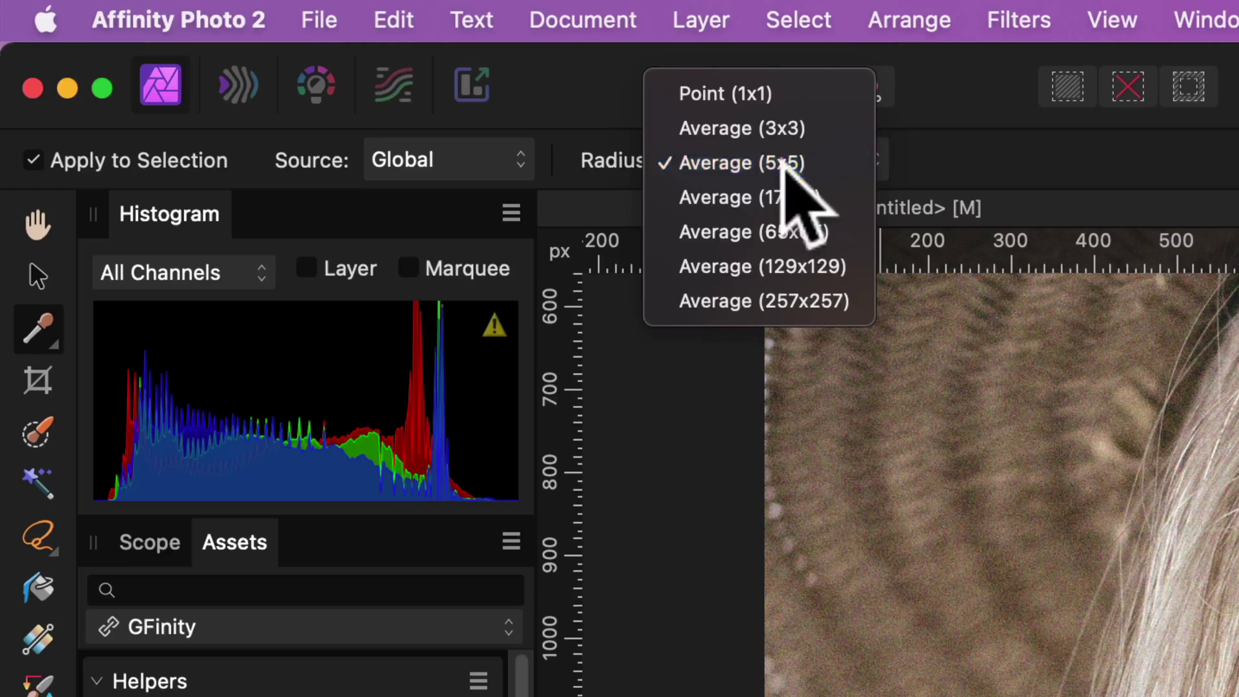
{"action": "left_click", "coordinate": [784, 169]}
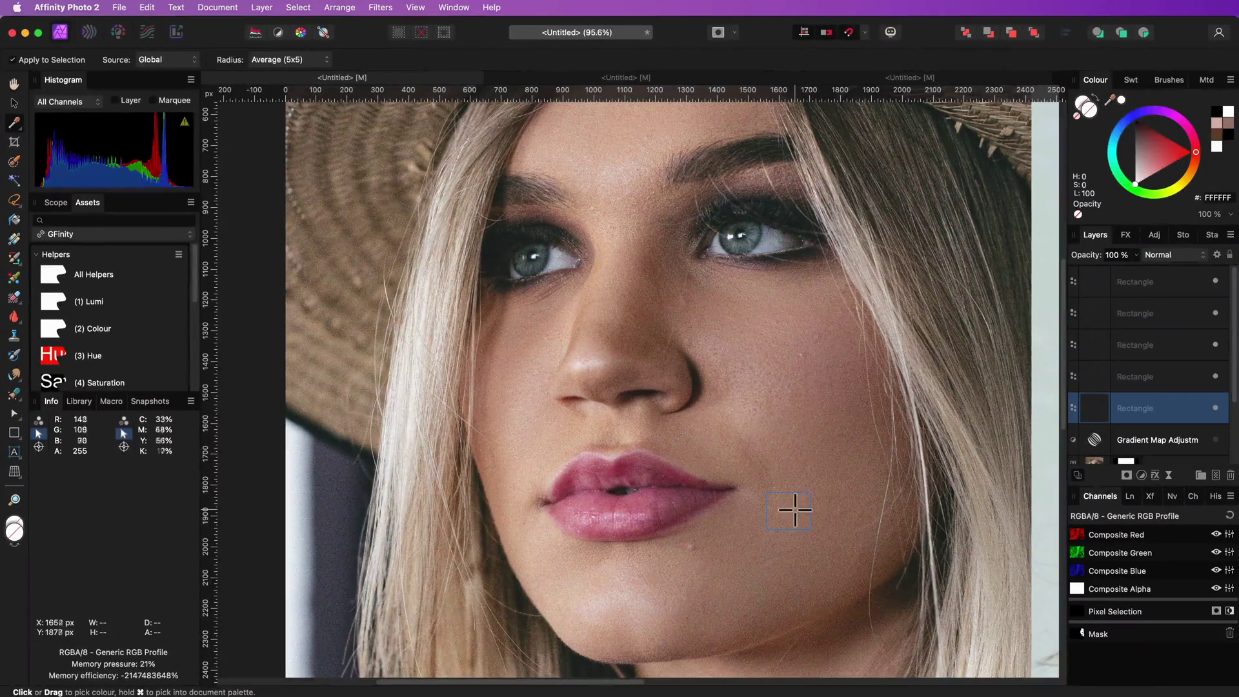
{"action": "left_click", "coordinate": [794, 509]}
Step: Fill the next rectangle with pale chin skin
{"action": "left_click", "coordinate": [1101, 375]}
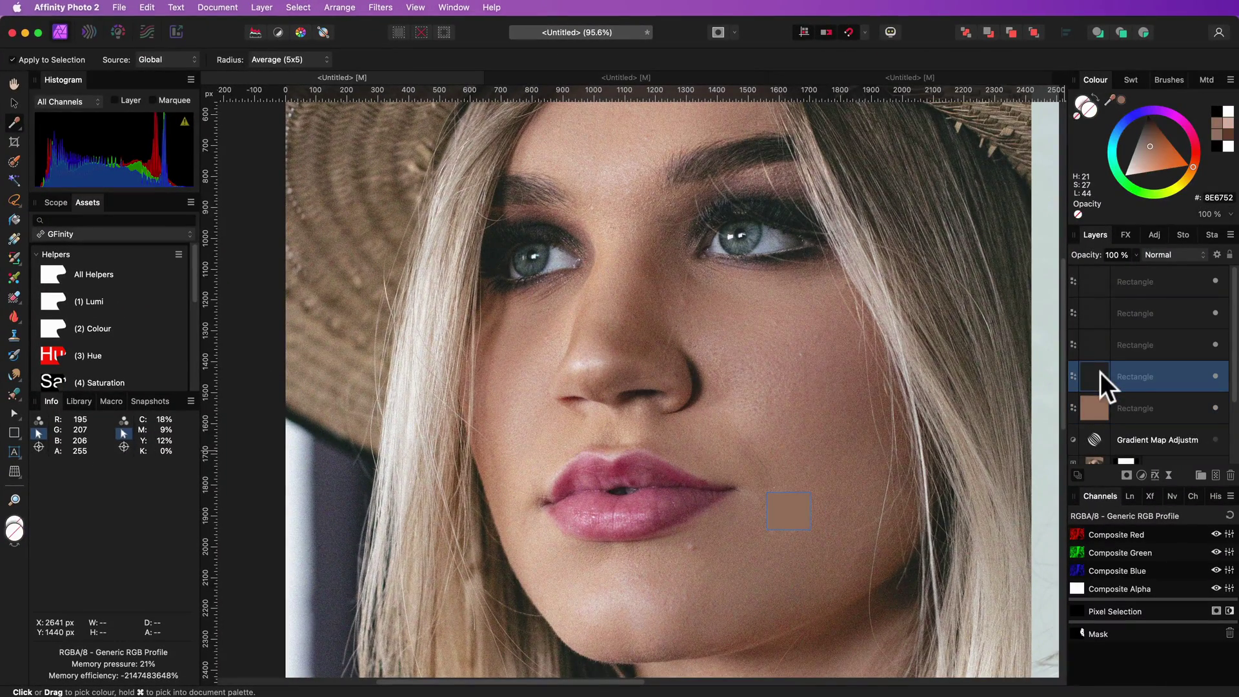
{"action": "scroll", "coordinate": [1043, 432], "scroll_direction": "down", "scroll_amount": 2}
{"action": "left_click", "coordinate": [599, 564]}
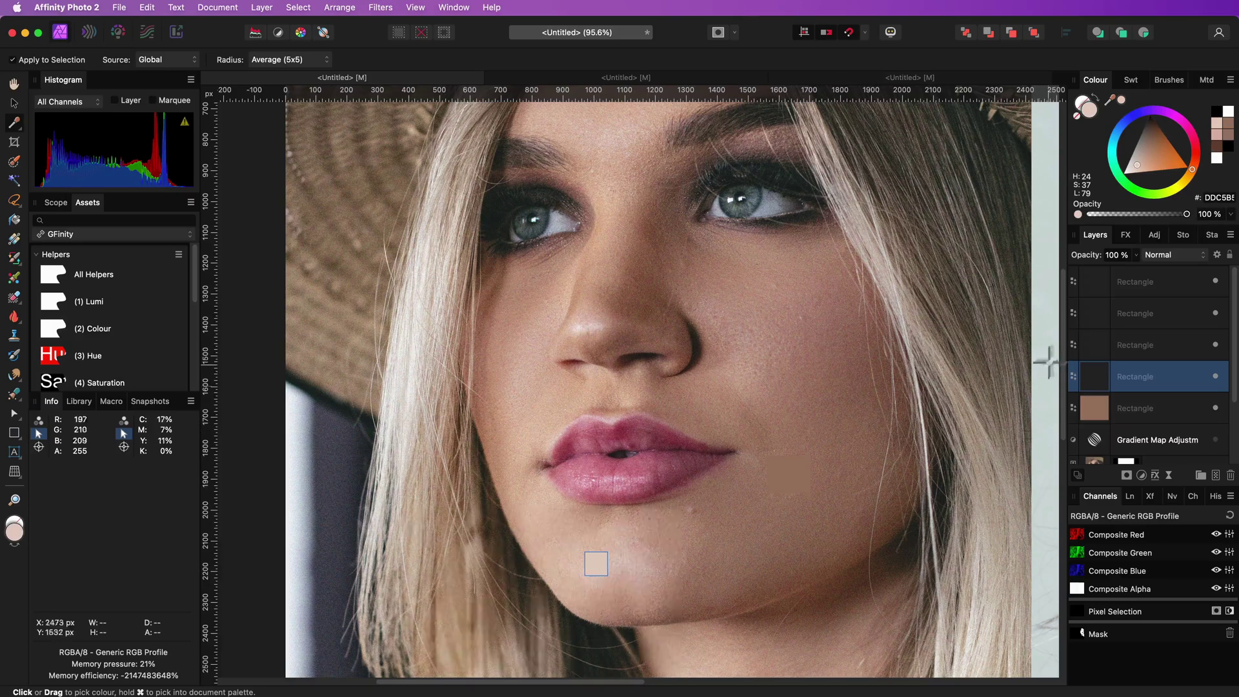
Step: Give another rectangle a thick 28 pt white outline
{"action": "left_click", "coordinate": [1092, 345]}
{"action": "scroll", "coordinate": [774, 476], "scroll_direction": "down", "scroll_amount": 8}
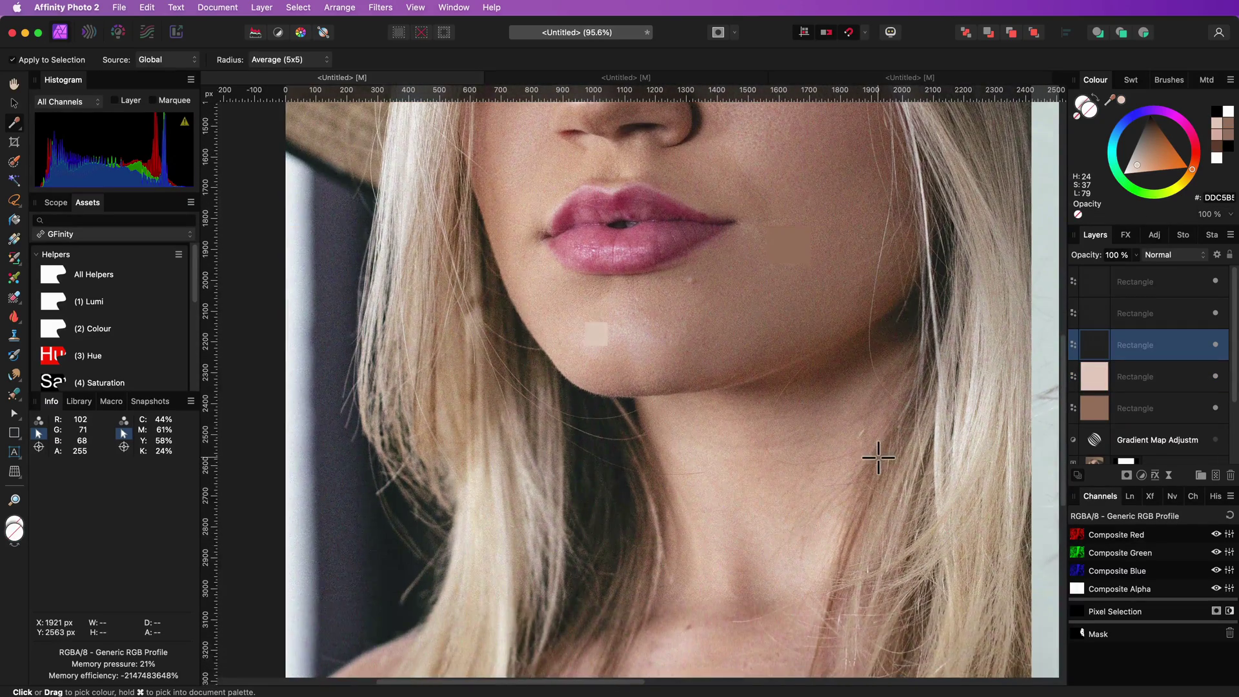
{"action": "scroll", "coordinate": [880, 451], "scroll_direction": "up", "scroll_amount": 10}
{"action": "left_click", "coordinate": [14, 103]}
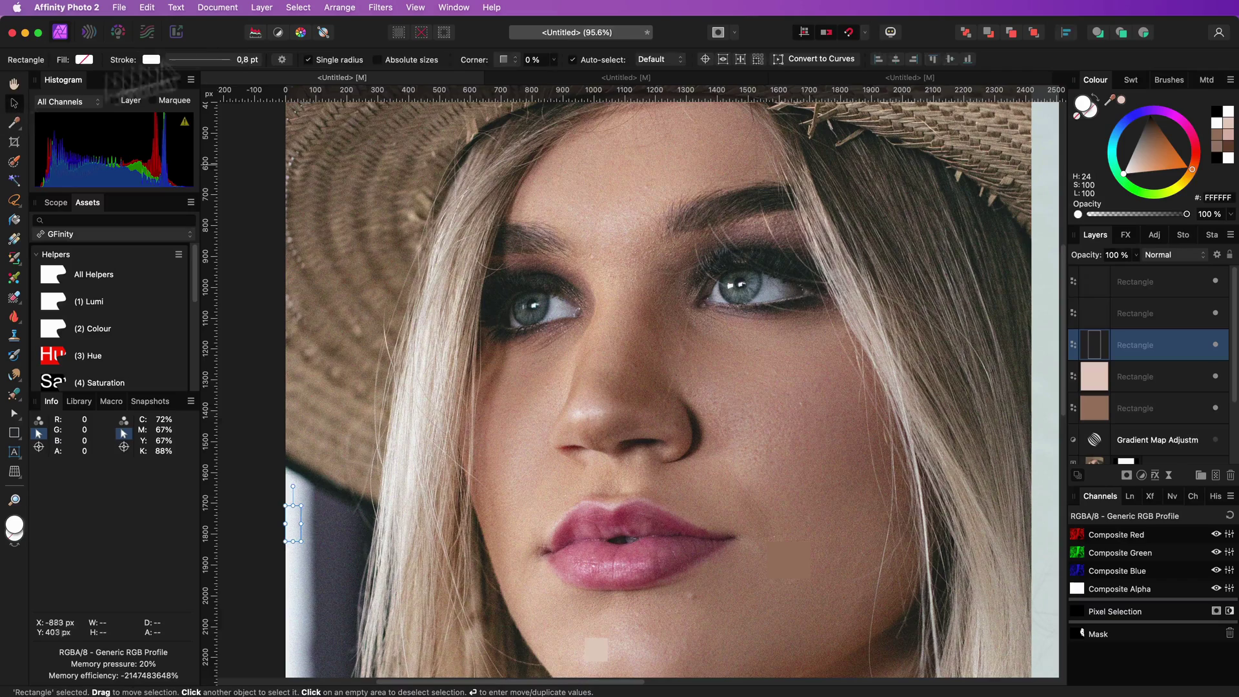
{"action": "left_click", "coordinate": [221, 57]}
{"action": "left_click_drag", "start_coordinate": [172, 98], "coordinate": [219, 98]}
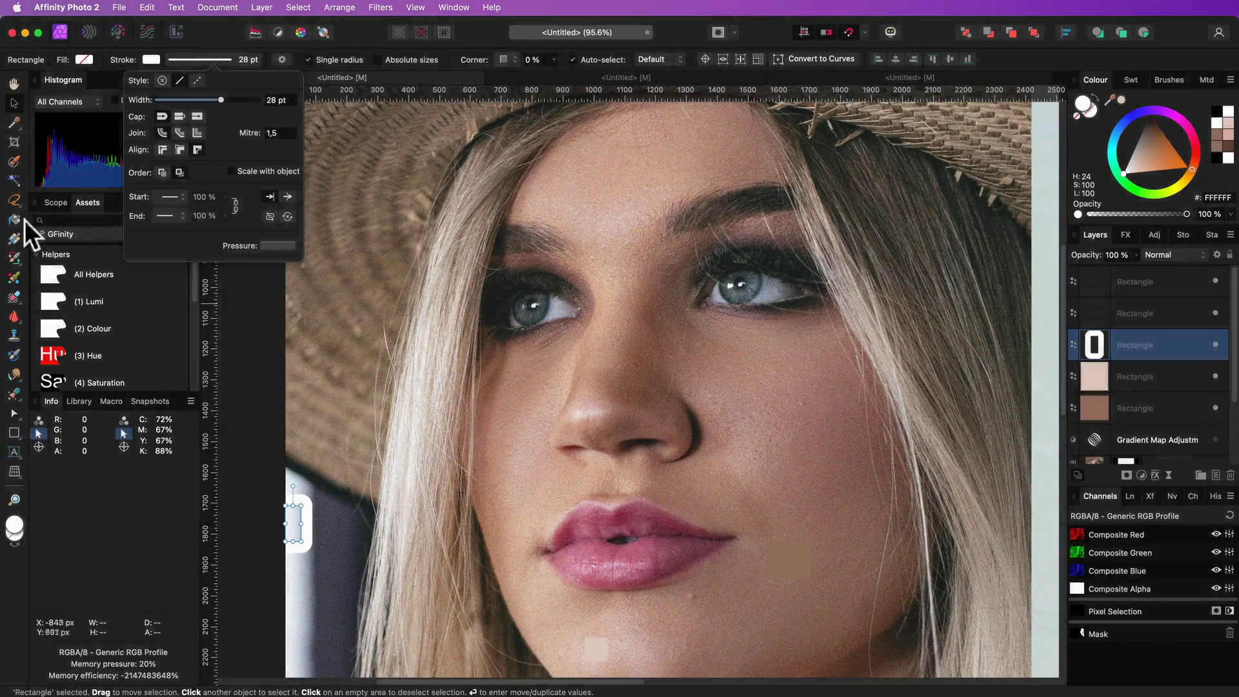
{"action": "left_click", "coordinate": [15, 123]}
Step: Sample brown skin into the selected rectangle and select the top rectangle layer
{"action": "left_click", "coordinate": [1137, 316]}
{"action": "scroll", "coordinate": [903, 480], "scroll_direction": "down", "scroll_amount": 2}
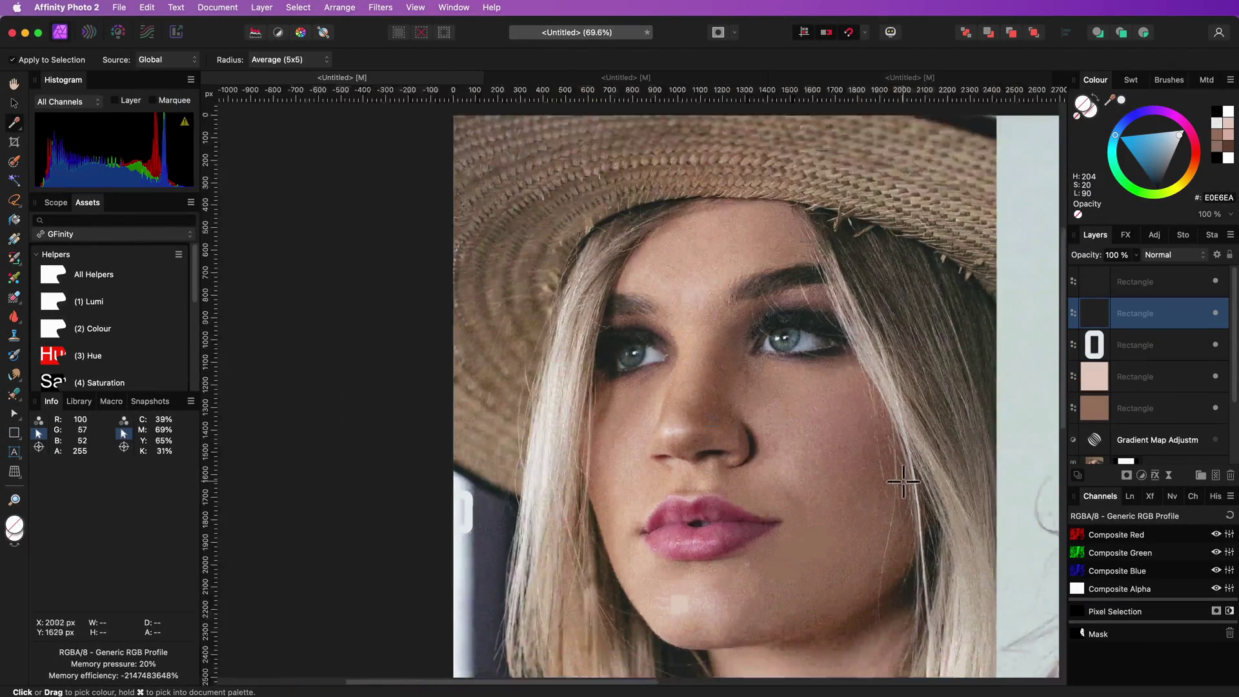
{"action": "scroll", "coordinate": [724, 451], "scroll_direction": "up", "scroll_amount": 8}
{"action": "left_click", "coordinate": [793, 368]}
{"action": "key", "text": "x"}
{"action": "left_click", "coordinate": [1136, 282]}
{"action": "scroll", "coordinate": [921, 526], "scroll_direction": "down", "scroll_amount": 3}
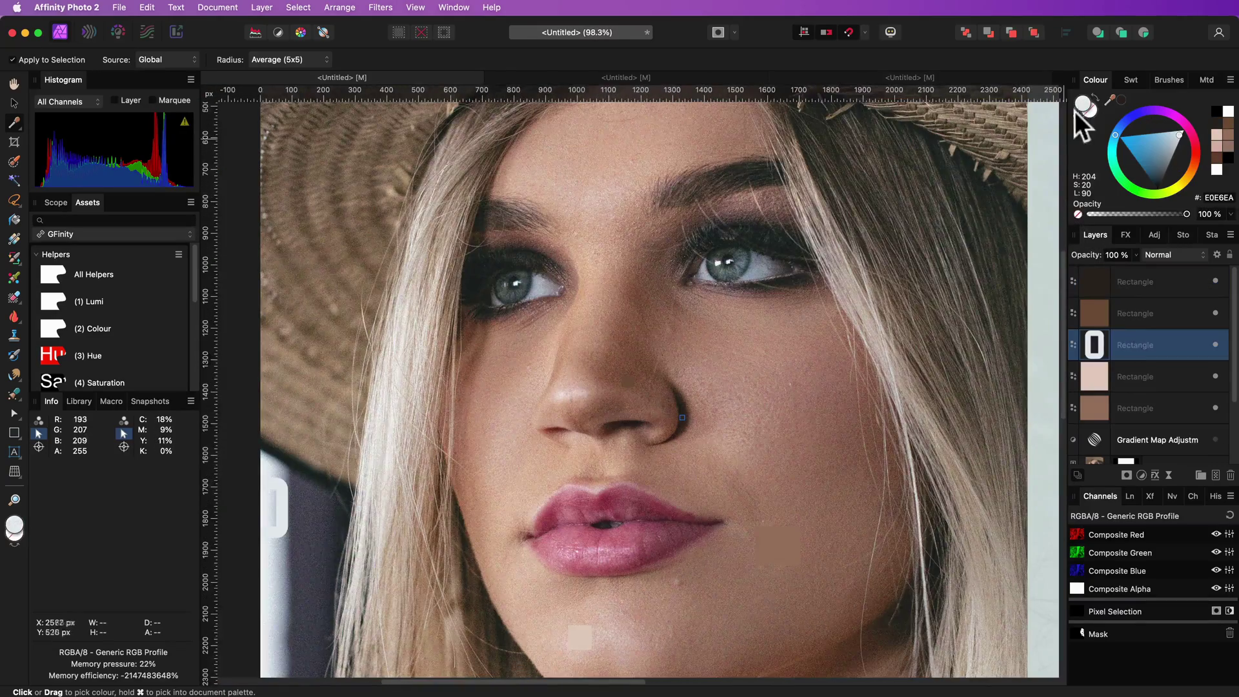
Step: Remove the rectangle's outline colour, fit the document in view, and show the gradient map again
{"action": "left_click", "coordinate": [1075, 116]}
{"action": "key", "text": "super+0"}
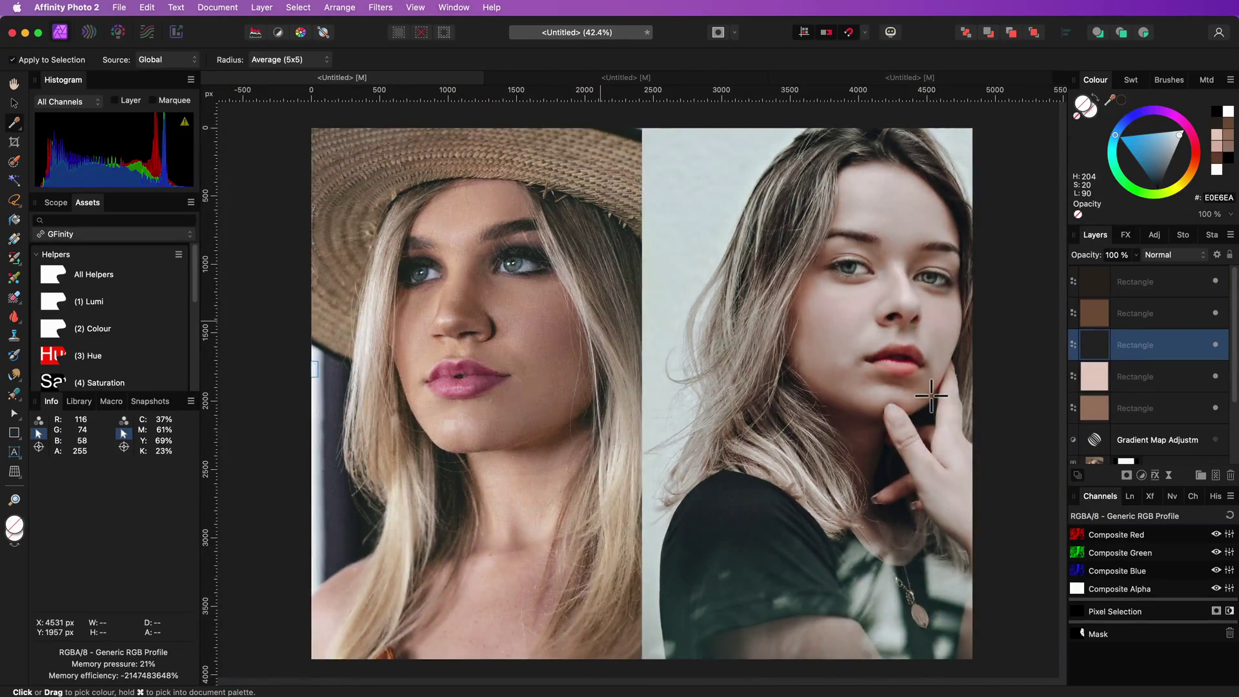
{"action": "left_click", "coordinate": [1216, 441]}
Step: Set the gradient map's first stop to the dark brown skin swatch near the nose
{"action": "double_click", "coordinate": [1097, 441]}
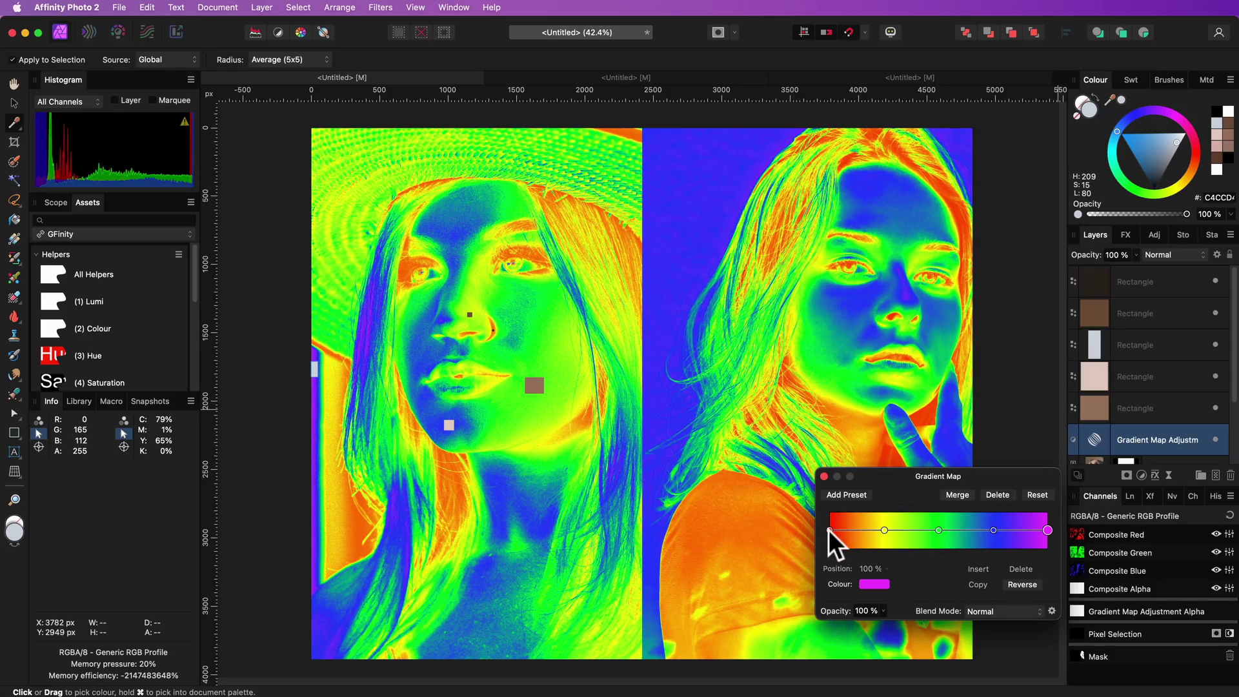
{"action": "scroll", "coordinate": [561, 379], "scroll_direction": "up", "scroll_amount": 6}
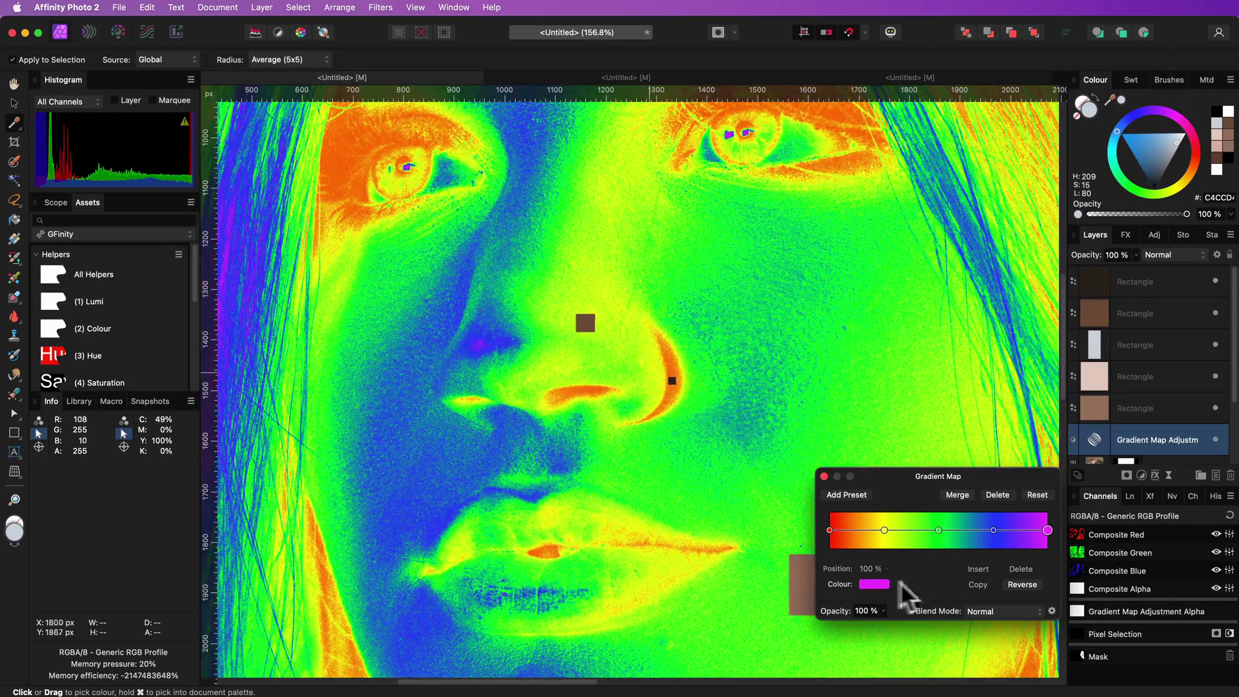
{"action": "left_click", "coordinate": [883, 584]}
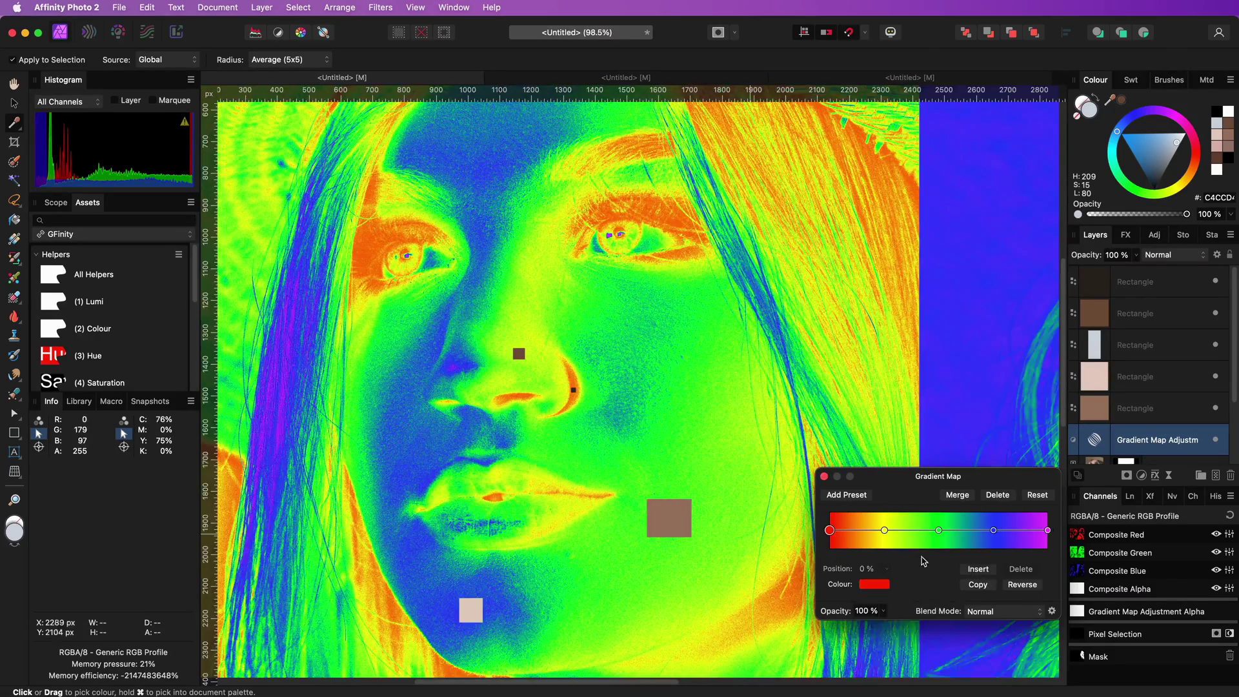
{"action": "left_click", "coordinate": [887, 587]}
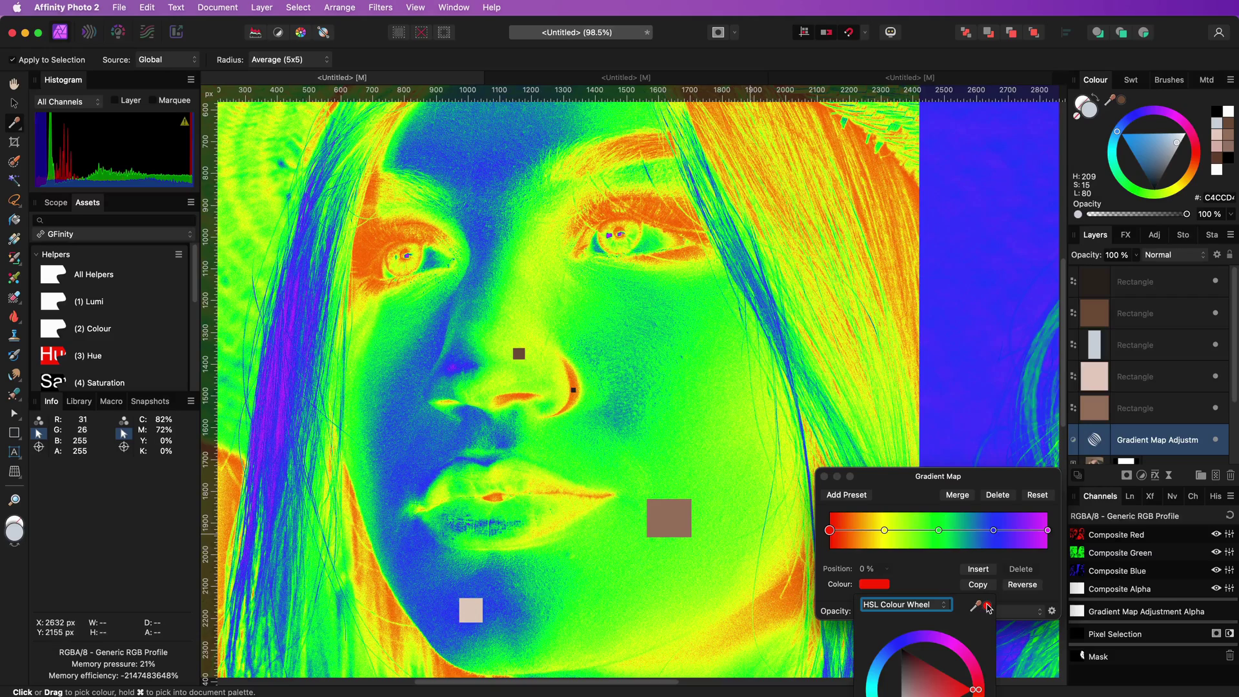
{"action": "mouse_move", "coordinate": [573, 390]}
{"action": "left_mouse_down"}
{"action": "mouse_move", "coordinate": [609, 415]}
{"action": "mouse_move", "coordinate": [573, 390]}
{"action": "left_mouse_up"}
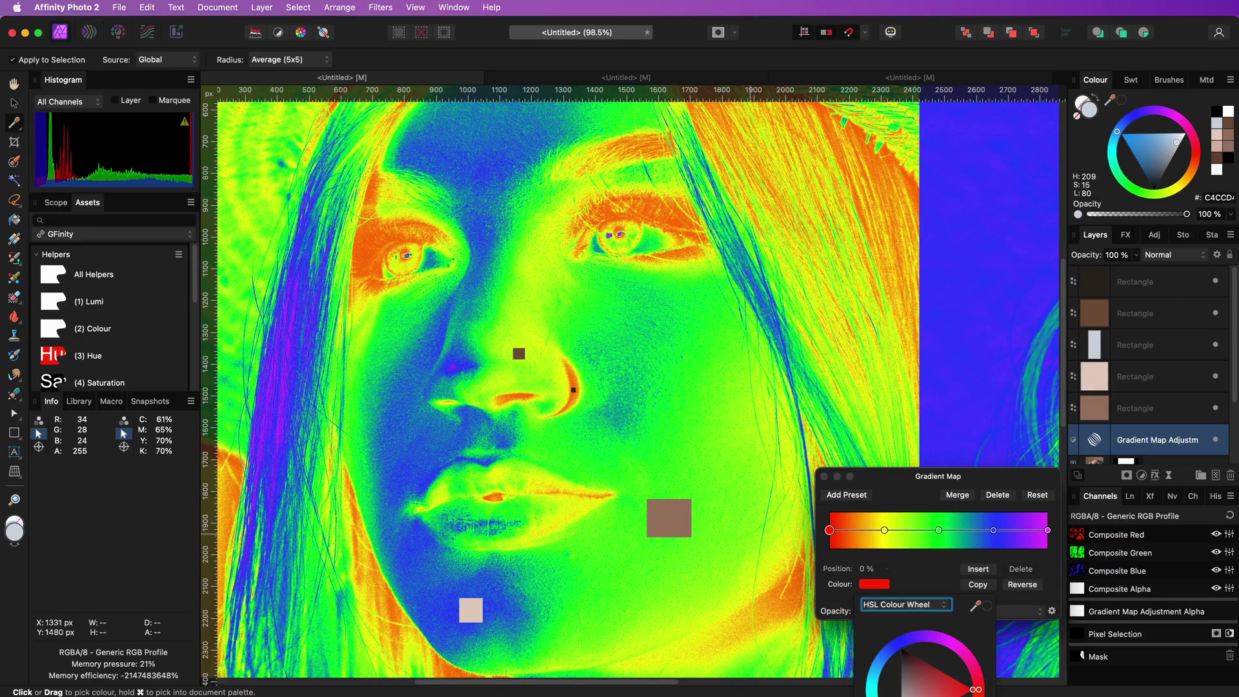
{"action": "left_click", "coordinate": [984, 609]}
Step: Set the 25 % and 50 % stops to sampled brown and mid skin tones
{"action": "left_click", "coordinate": [884, 531]}
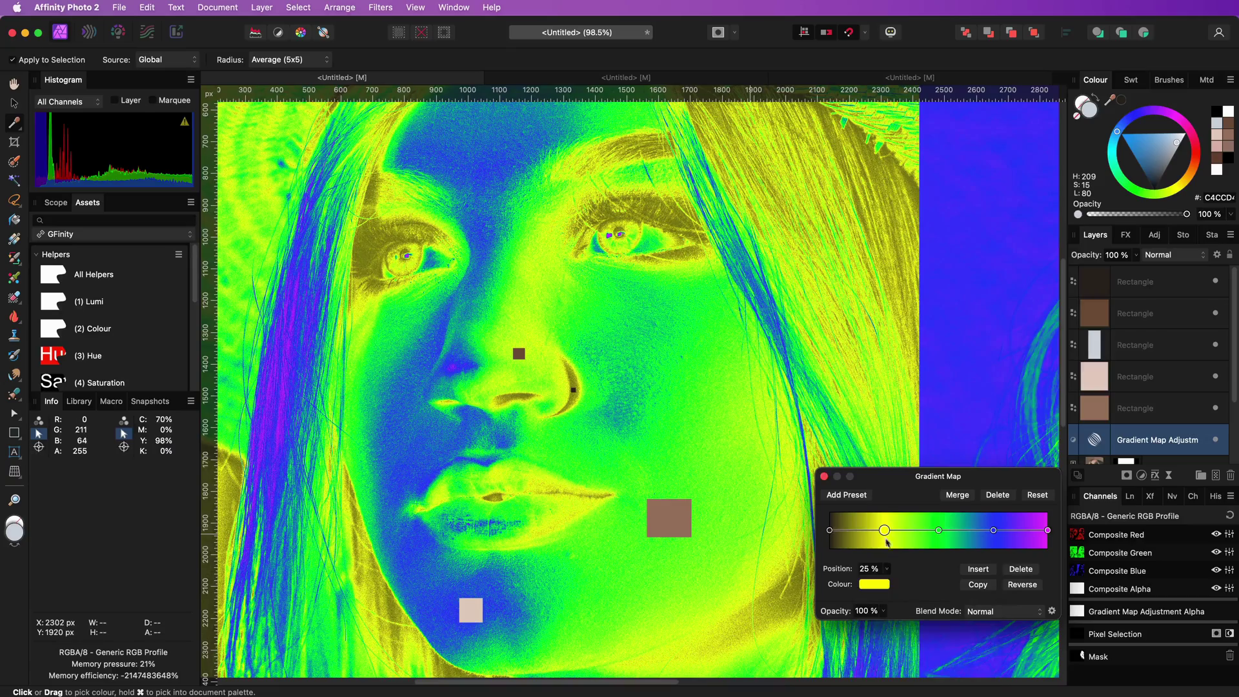
{"action": "left_click", "coordinate": [986, 608]}
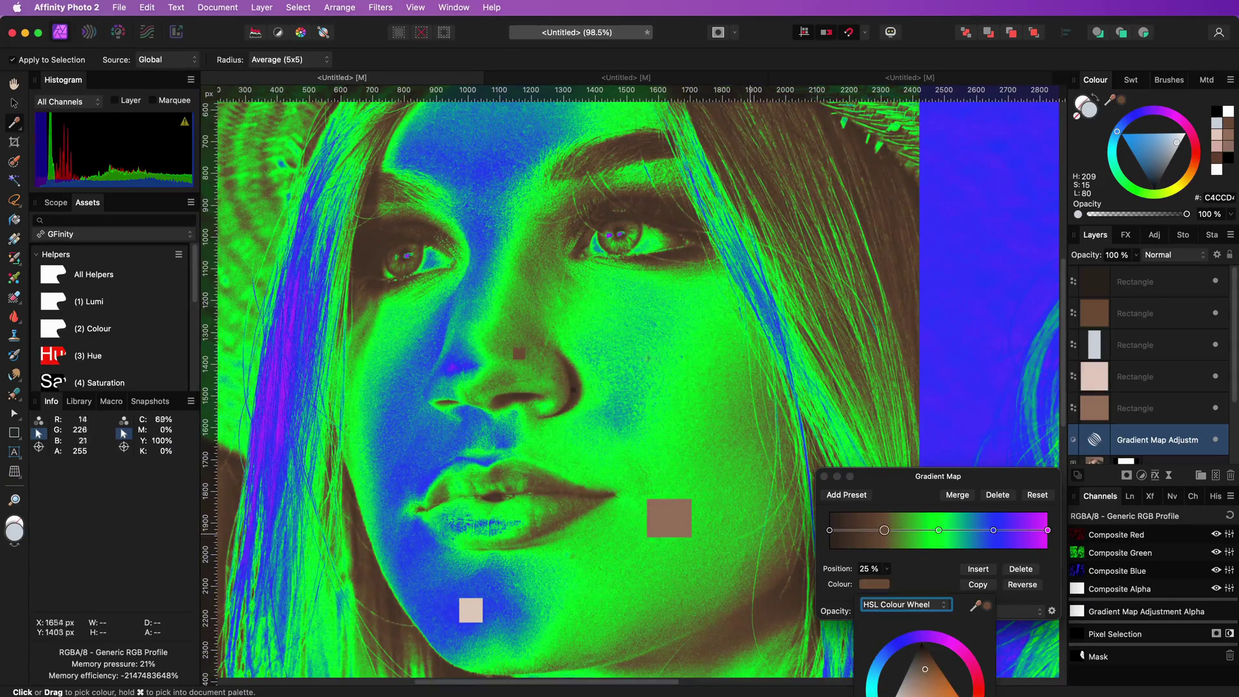
{"action": "left_click", "coordinate": [938, 531]}
{"action": "left_click", "coordinate": [888, 584]}
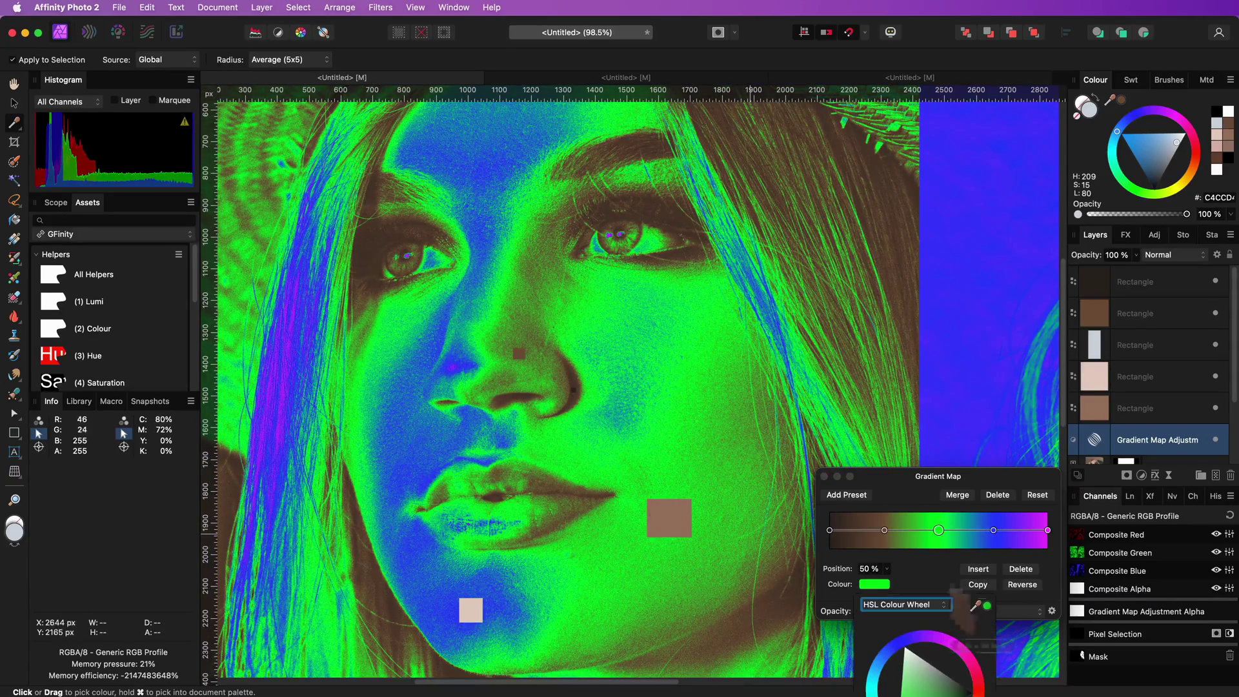
{"action": "left_click", "coordinate": [986, 608]}
Step: Set the 75 % and 100 % stops to the light and palest sampled skin tones
{"action": "left_click", "coordinate": [993, 531]}
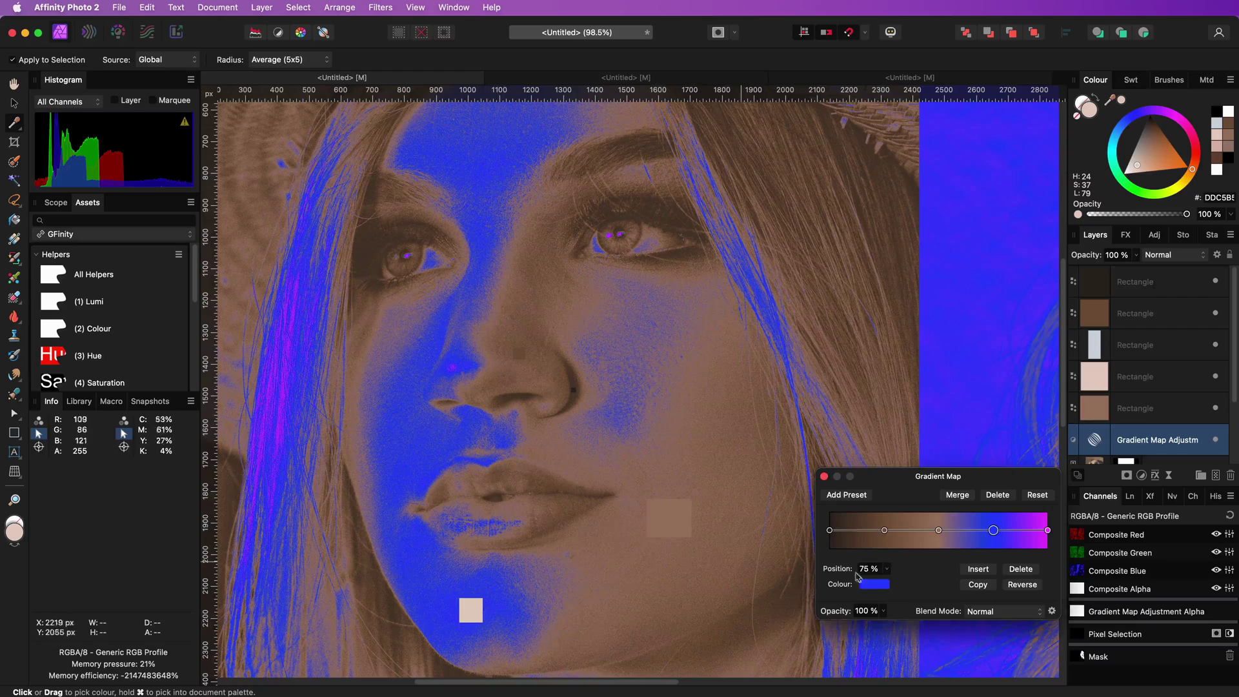
{"action": "left_click", "coordinate": [875, 584]}
{"action": "left_click_drag", "start_coordinate": [985, 608], "coordinate": [513, 537]}
{"action": "scroll", "coordinate": [513, 537], "scroll_direction": "left", "scroll_amount": 6}
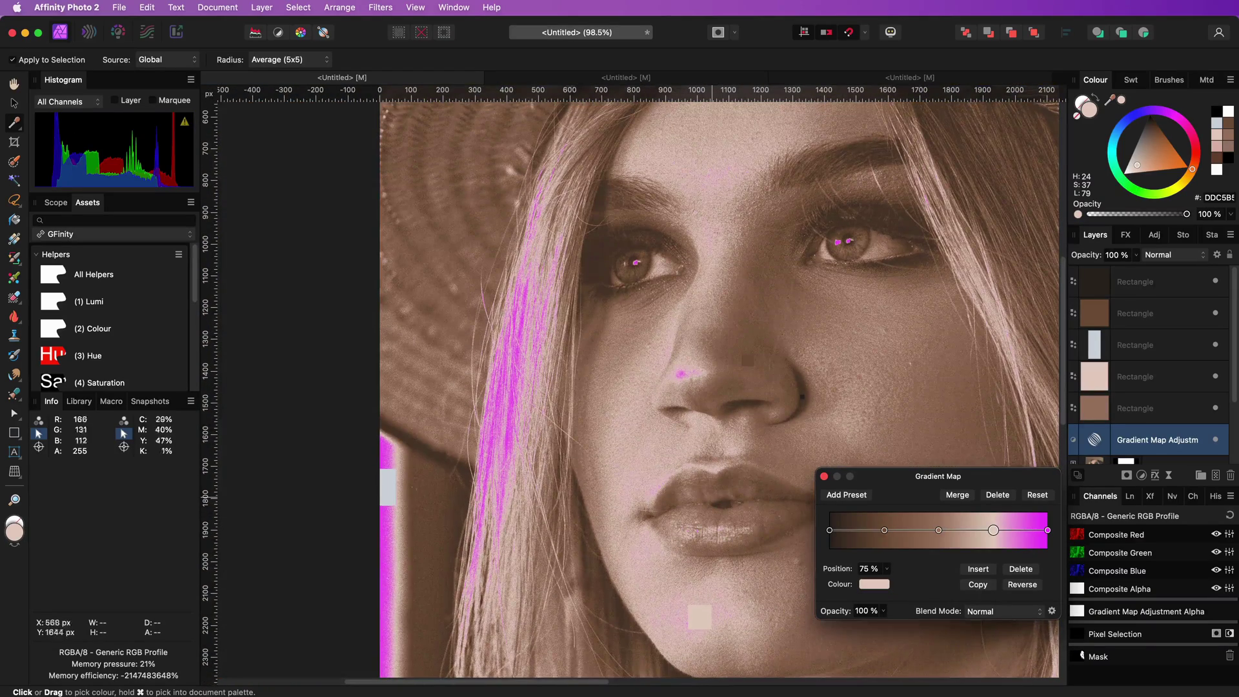
{"action": "left_click", "coordinate": [1047, 530]}
{"action": "left_click", "coordinate": [875, 584]}
{"action": "left_click_drag", "start_coordinate": [986, 608], "coordinate": [387, 488]}
{"action": "left_click", "coordinate": [824, 476]}
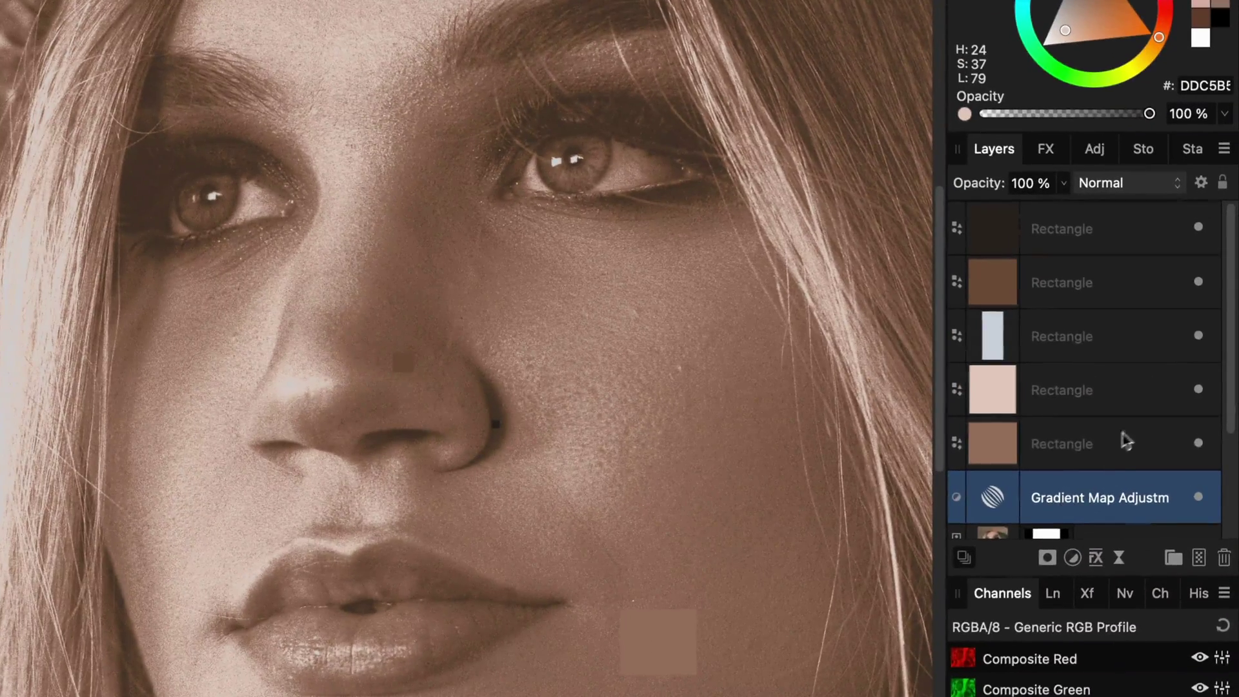
Step: Group the five skin-swatch rectangles, hide the group, and fit the document in view
{"action": "left_click", "coordinate": [1165, 409]}
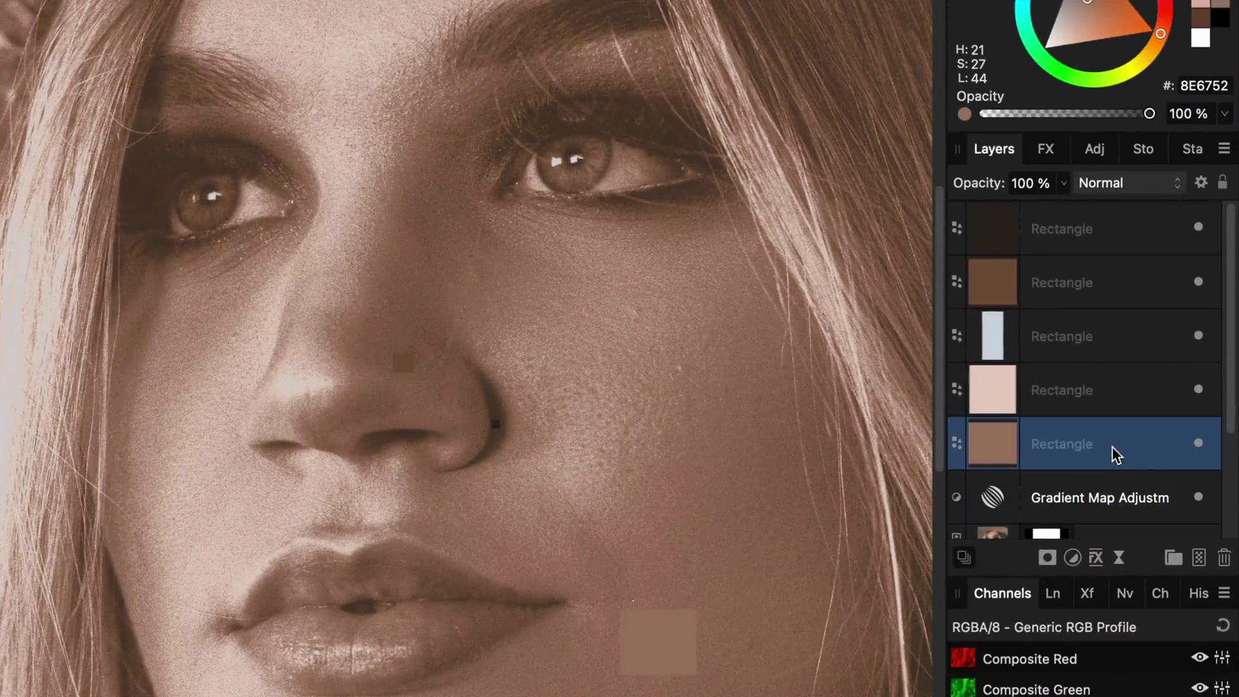
{"action": "left_click", "coordinate": [1097, 235], "text": "shift"}
{"action": "key", "text": "super+g"}
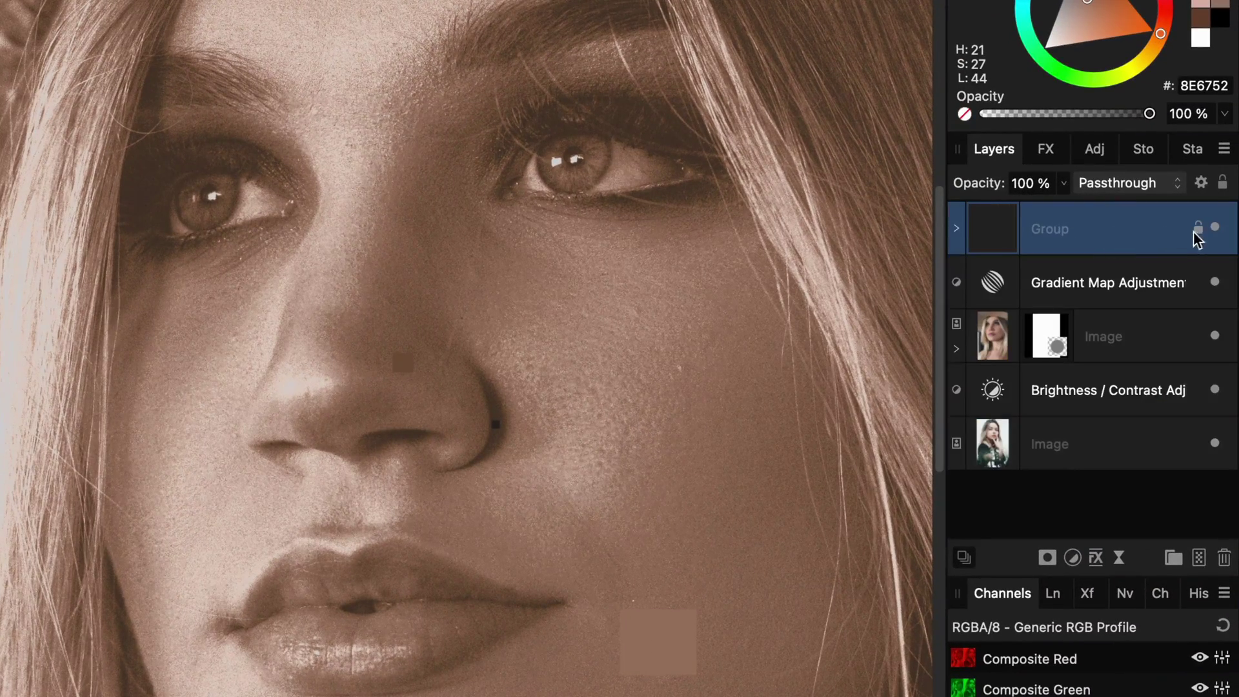
{"action": "left_click", "coordinate": [1209, 231]}
{"action": "key", "text": "super+0"}
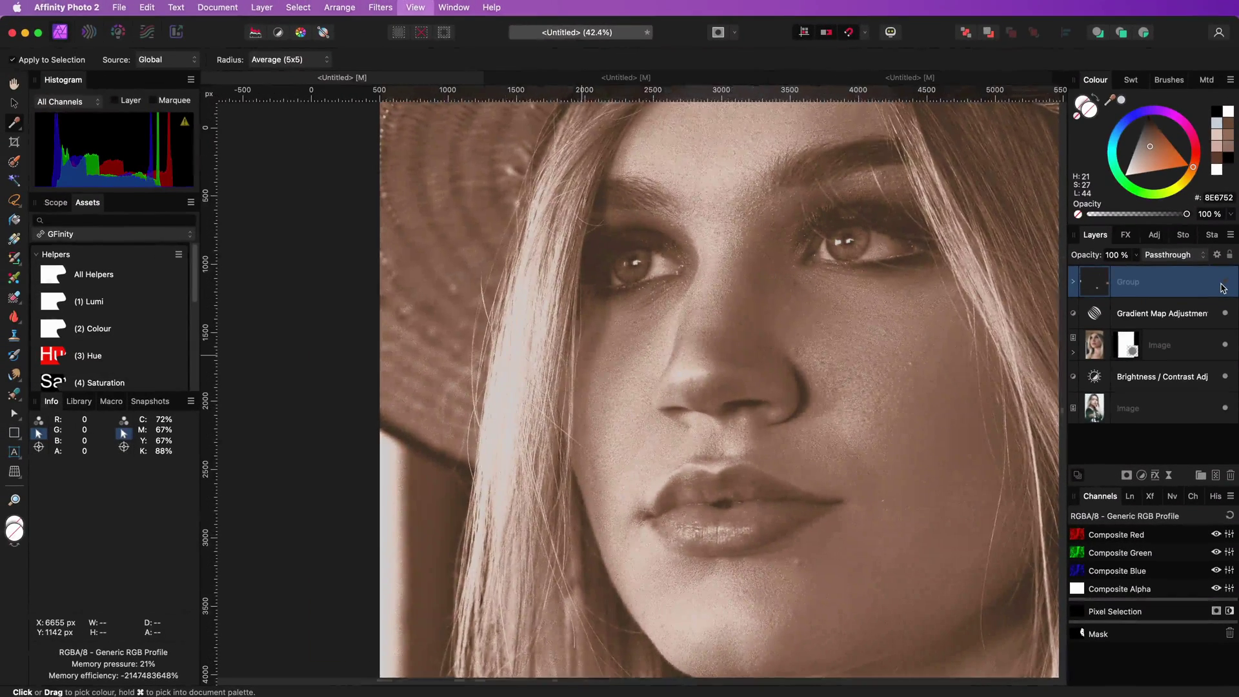
Step: Lower Brightness/Contrast to -40 % brightness and -22 % contrast
{"action": "double_click", "coordinate": [1100, 380]}
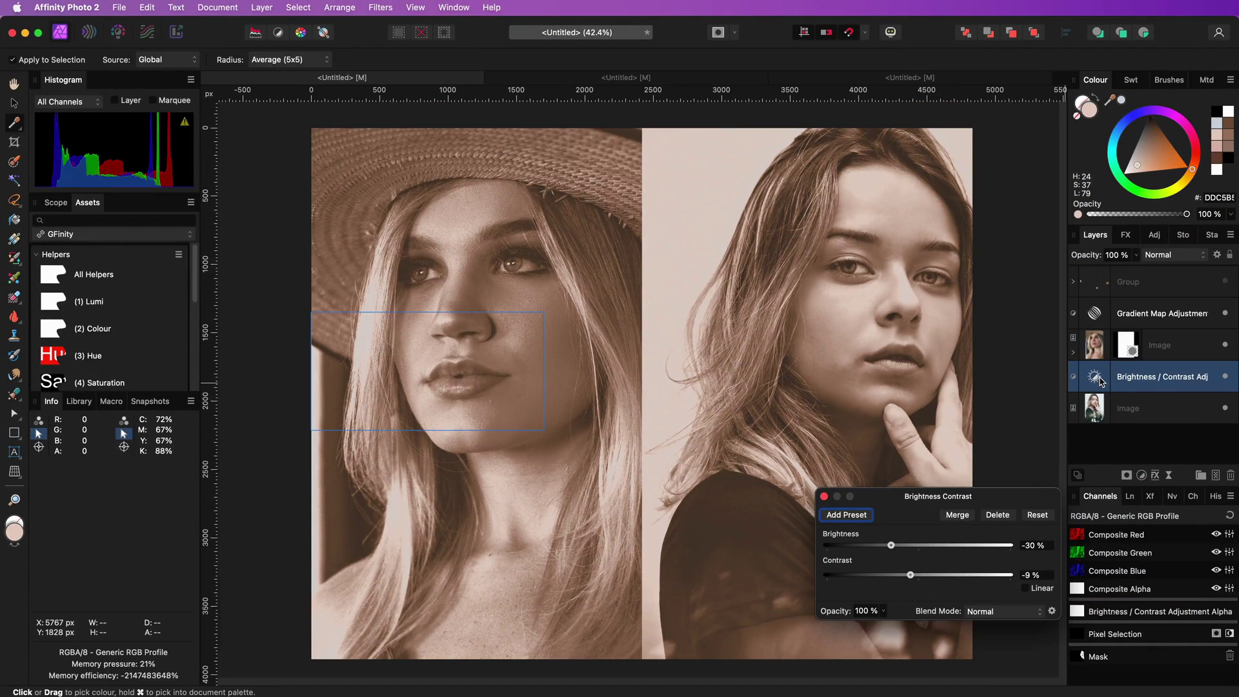
{"action": "key", "text": "v"}
{"action": "mouse_move", "coordinate": [891, 545]}
{"action": "left_mouse_down"}
{"action": "mouse_move", "coordinate": [878, 549]}
{"action": "mouse_move", "coordinate": [920, 576]}
{"action": "mouse_move", "coordinate": [898, 577]}
{"action": "mouse_move", "coordinate": [871, 550]}
{"action": "mouse_move", "coordinate": [887, 548]}
{"action": "left_mouse_up"}
Step: Move the Gradient Map Adjustment below the left portrait's Image layer, leaving only the right portrait sepia
{"action": "left_click", "coordinate": [824, 496]}
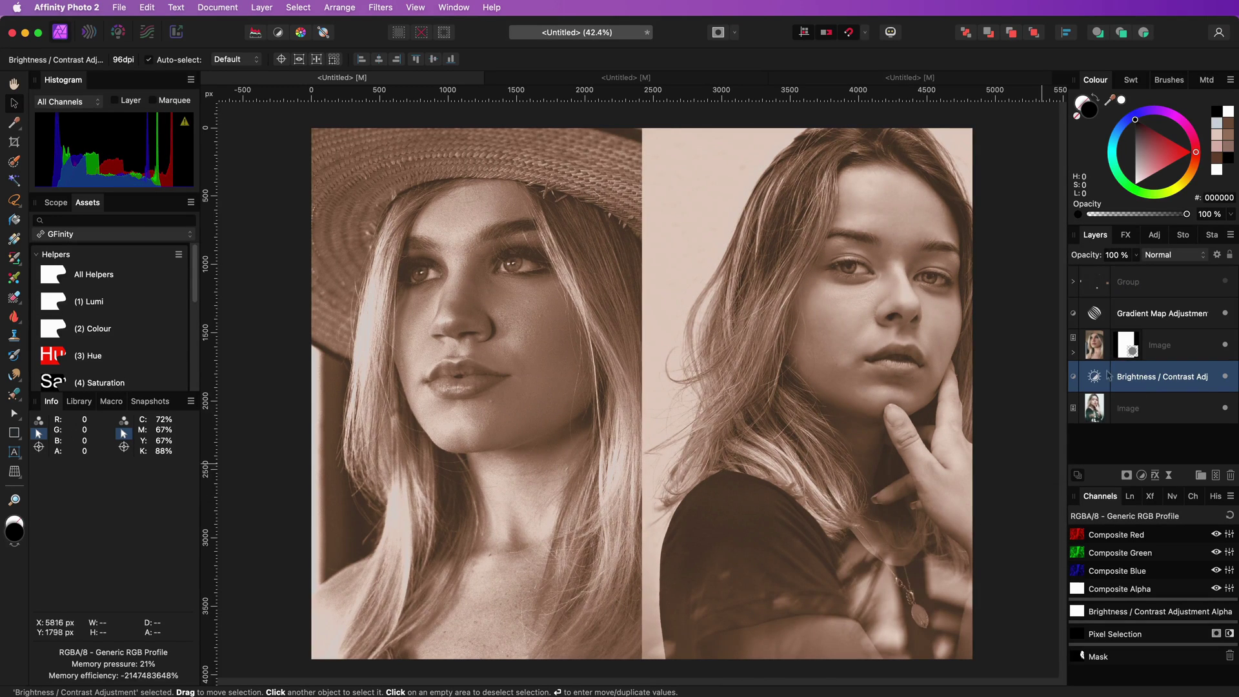
{"action": "double_click", "coordinate": [1093, 315]}
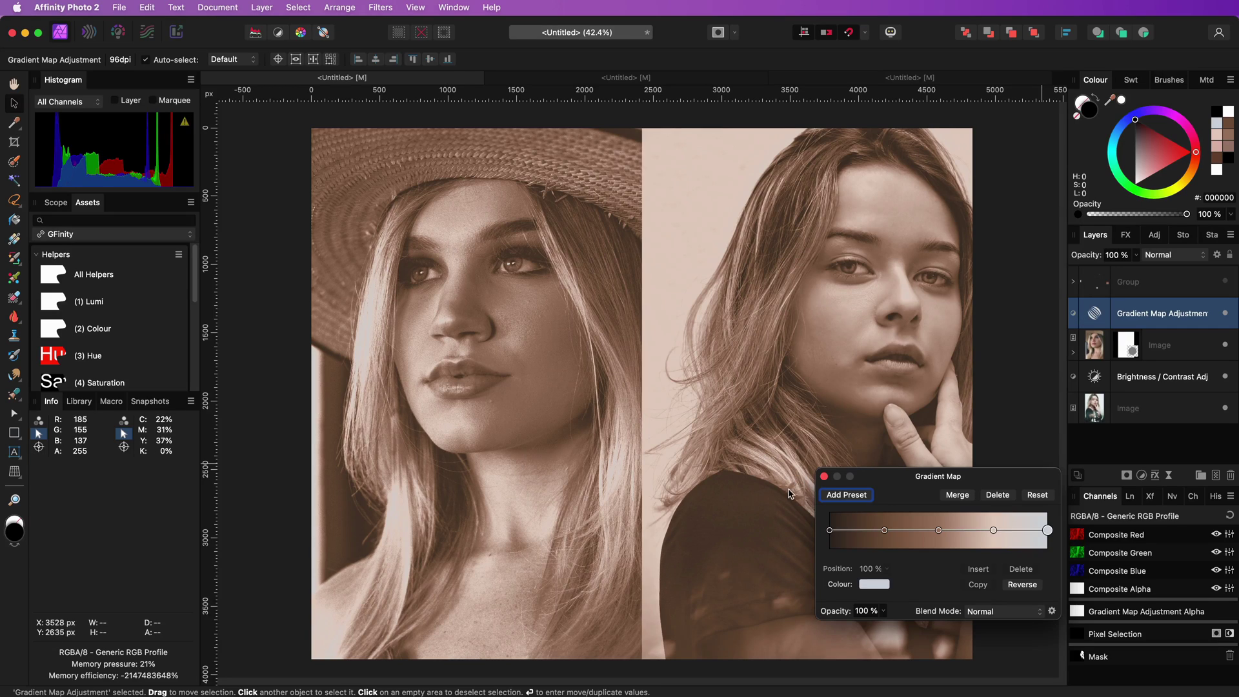
{"action": "left_click", "coordinate": [824, 477]}
{"action": "left_click_drag", "start_coordinate": [1090, 321], "coordinate": [1084, 364]}
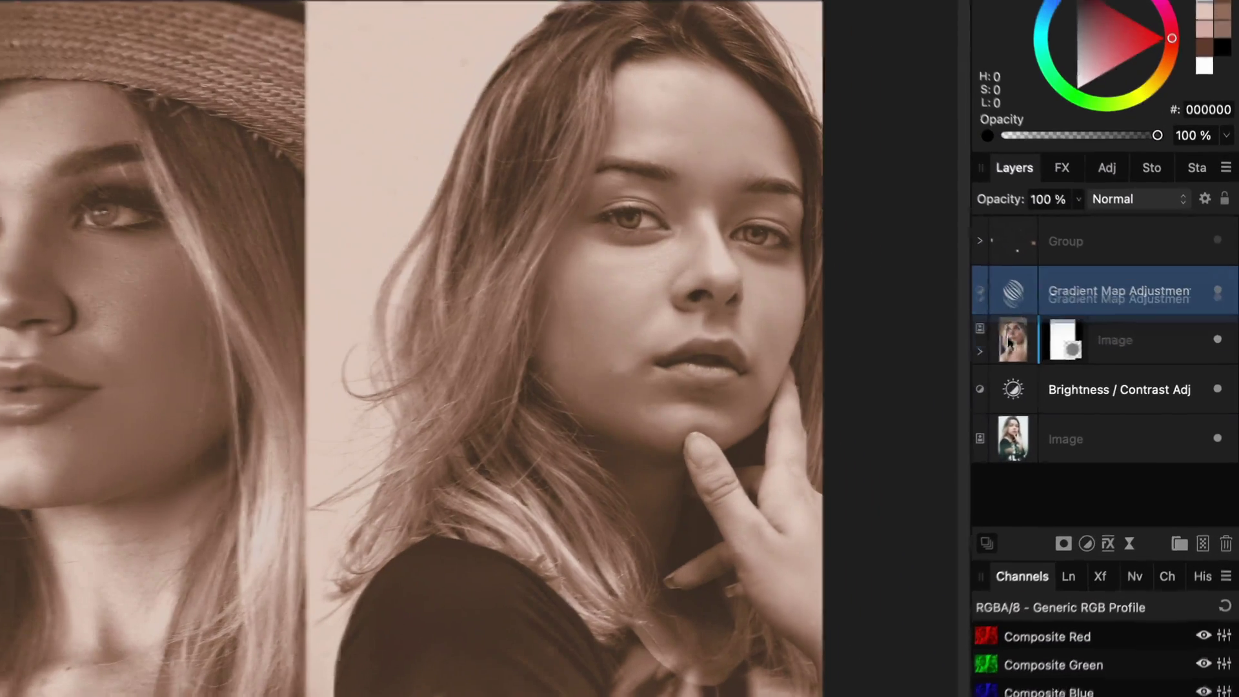
{"action": "left_click_drag", "start_coordinate": [994, 370], "coordinate": [993, 369]}
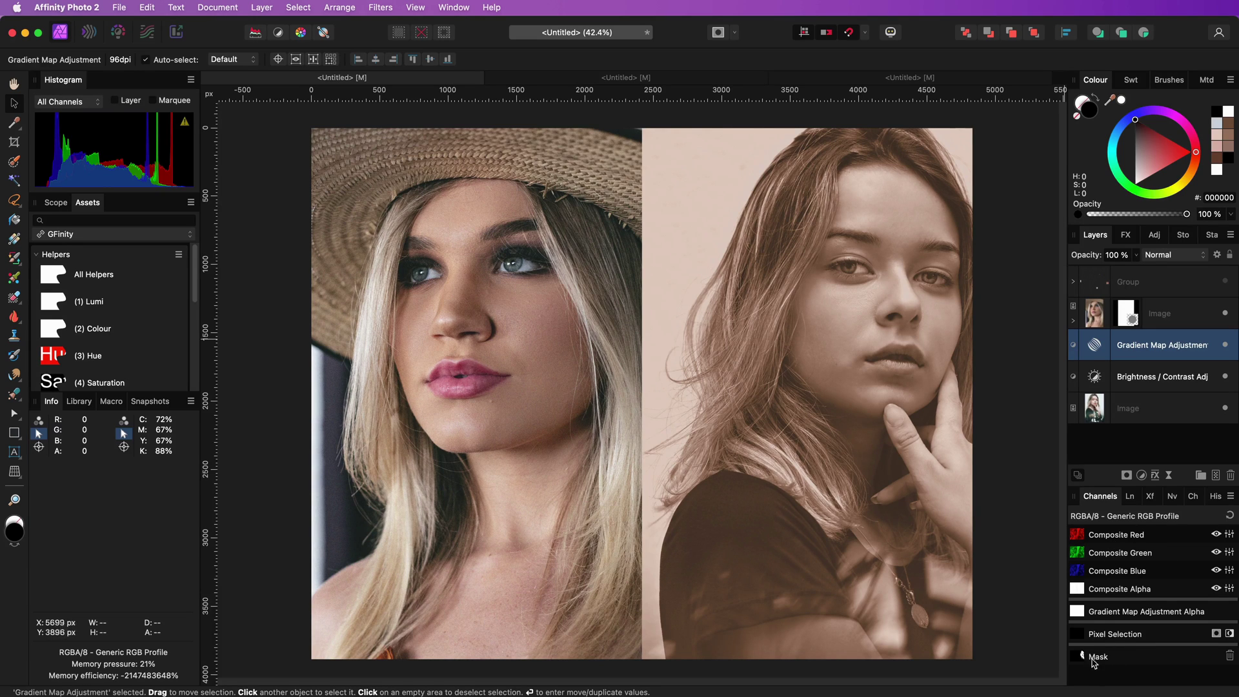
Step: Load the saved skin Mask channel as a pixel selection and use it to mask the Gradient Map
{"action": "right_click", "coordinate": [626, 365]}
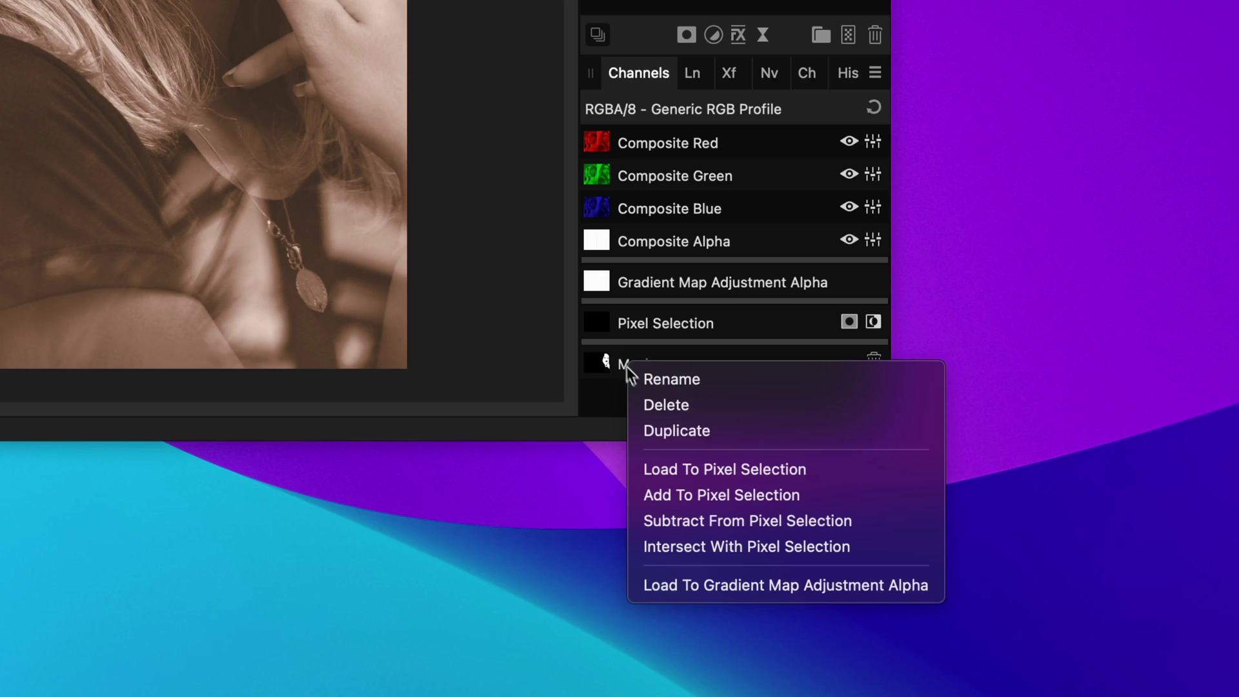
{"action": "left_click", "coordinate": [695, 470]}
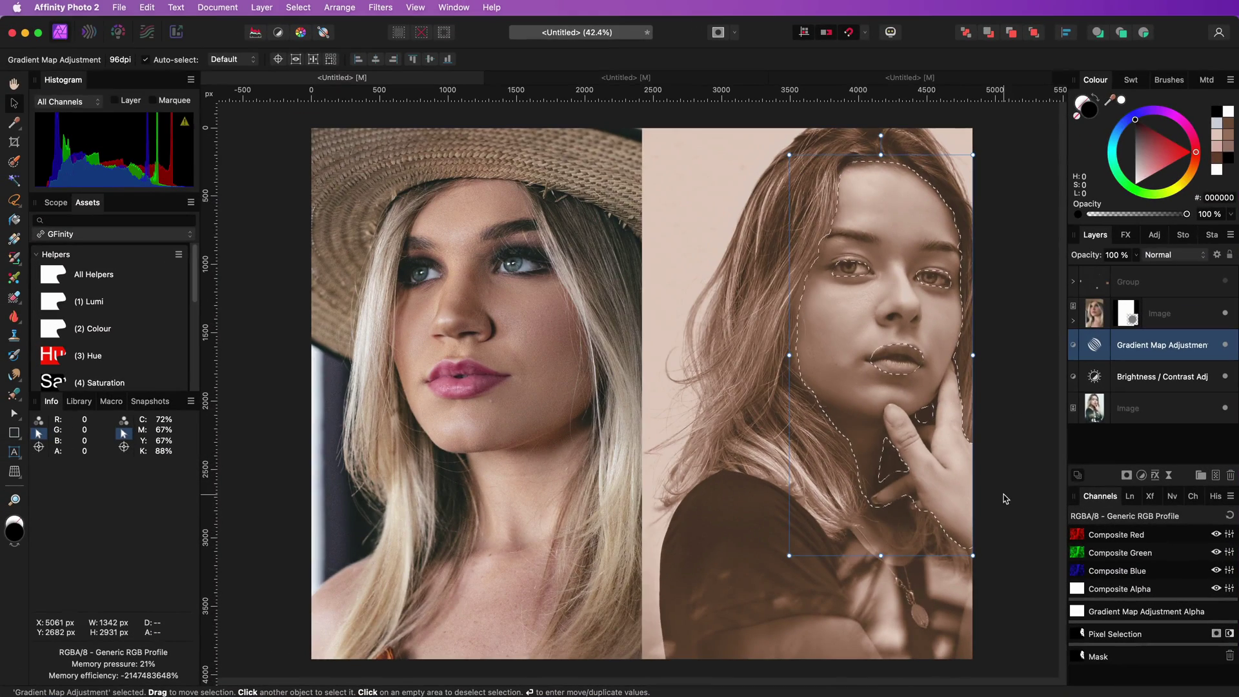
{"action": "left_click", "coordinate": [1126, 475]}
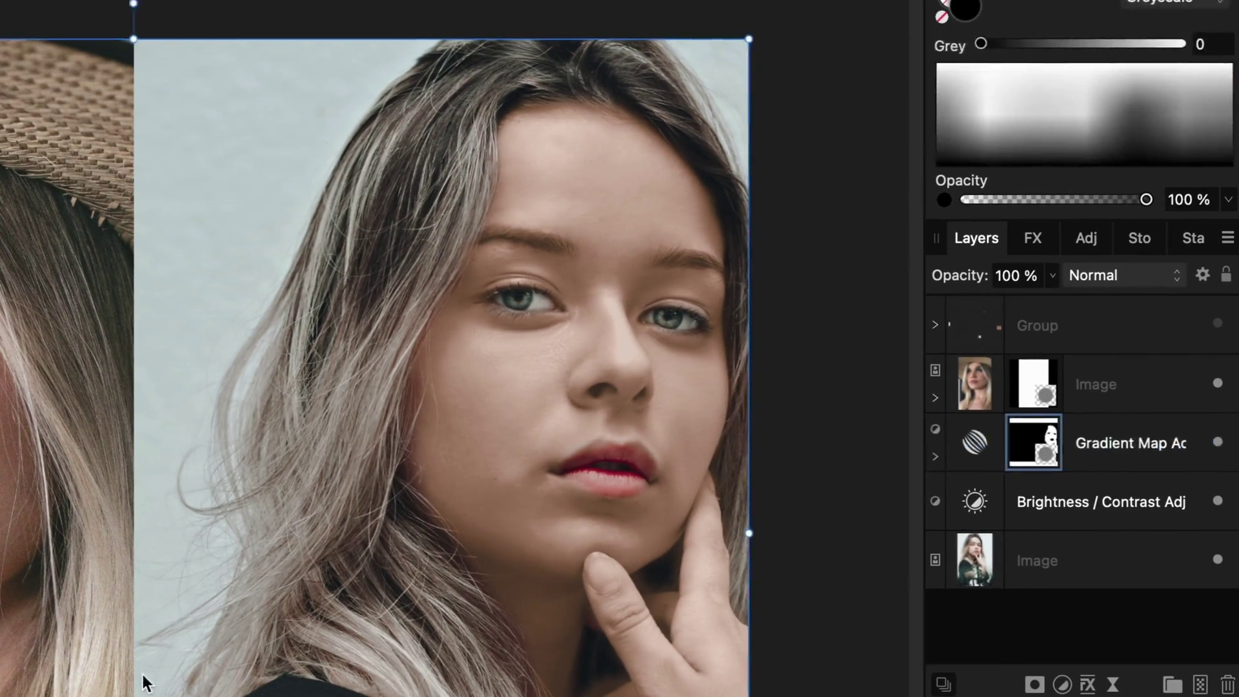
Step: Keep the masked Gradient Map in Normal blend mode and lower its opacity to 72 %
{"action": "left_click", "coordinate": [1139, 443]}
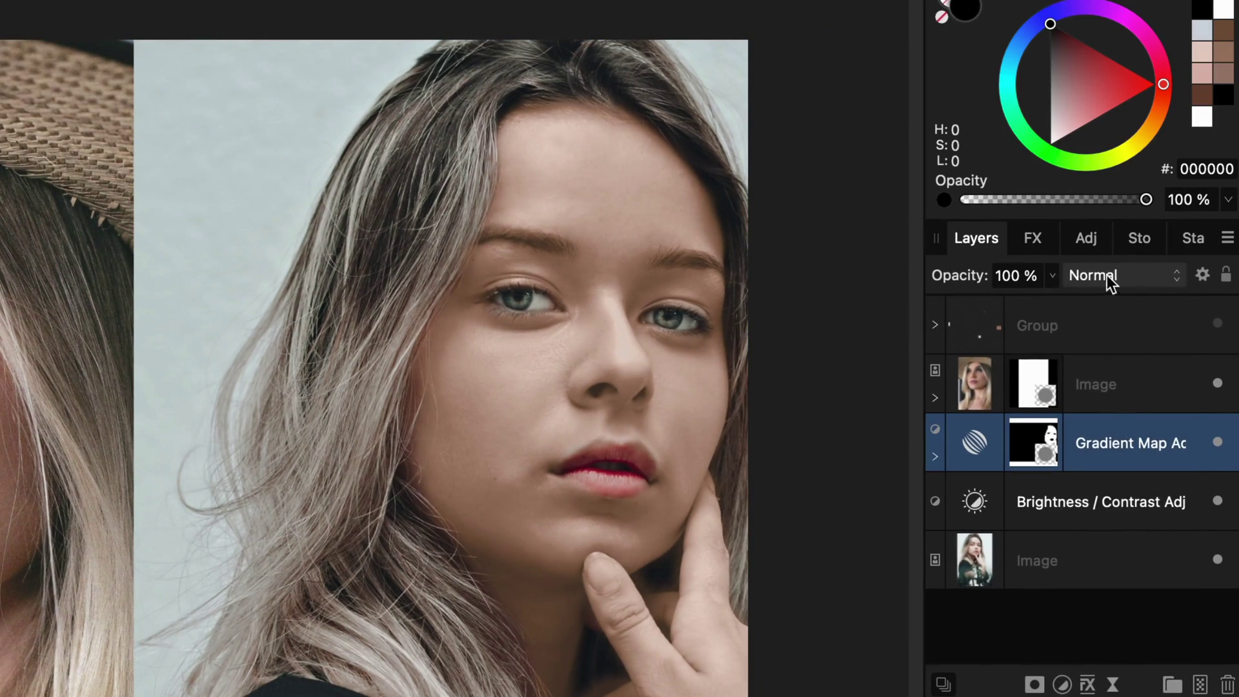
{"action": "left_click", "coordinate": [1106, 275]}
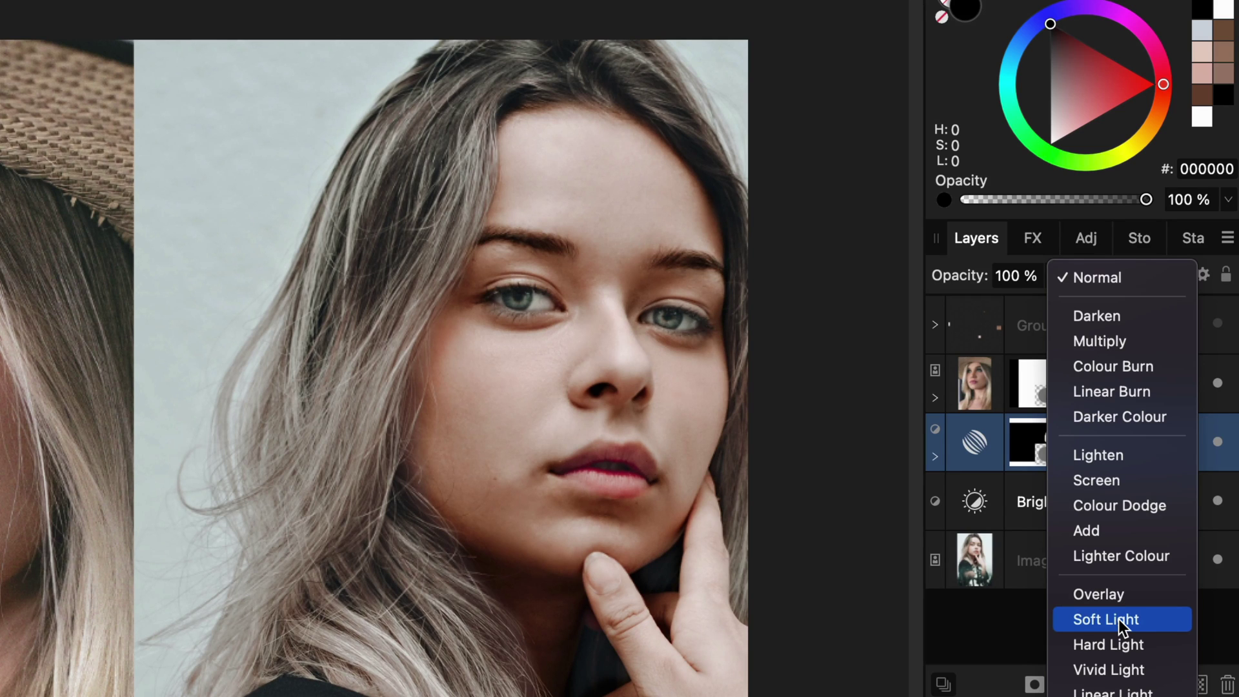
{"action": "left_click", "coordinate": [1083, 277]}
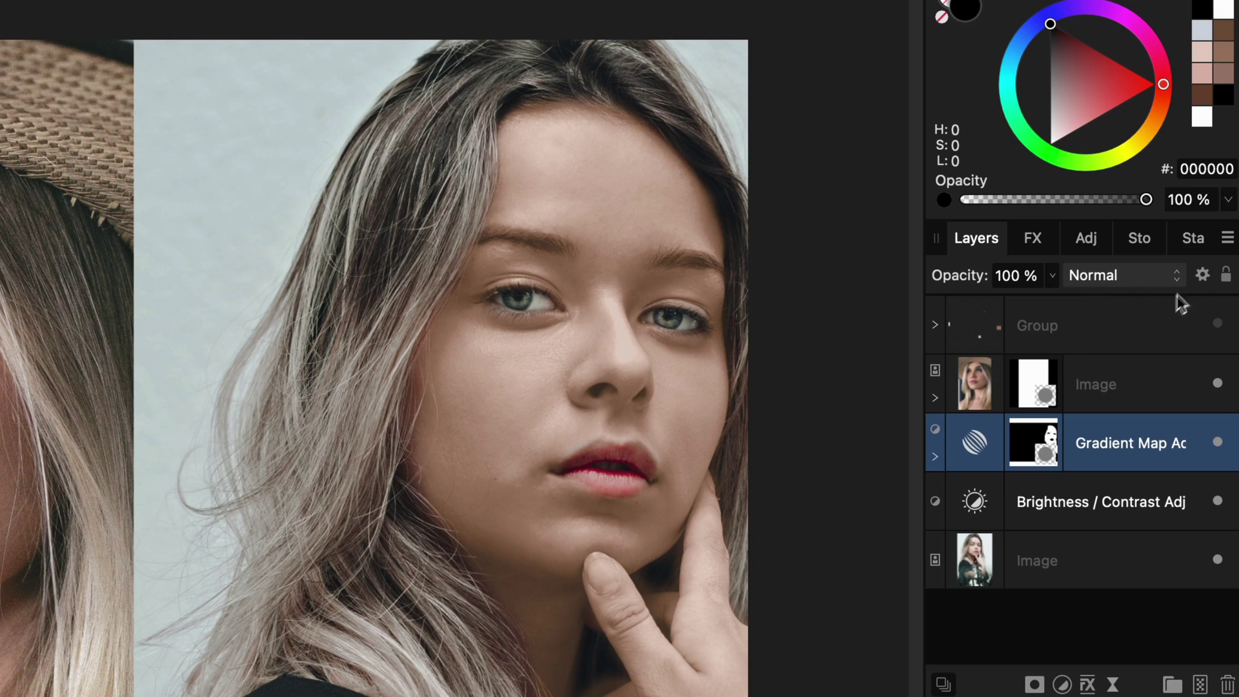
{"action": "left_click_drag", "start_coordinate": [957, 277], "coordinate": [930, 280]}
Step: Add a Colour Balance adjustment with midtones Cyan/Red 17%, Magenta/Green -8%, Yellow/Blue -22%
{"action": "left_click", "coordinate": [1062, 685]}
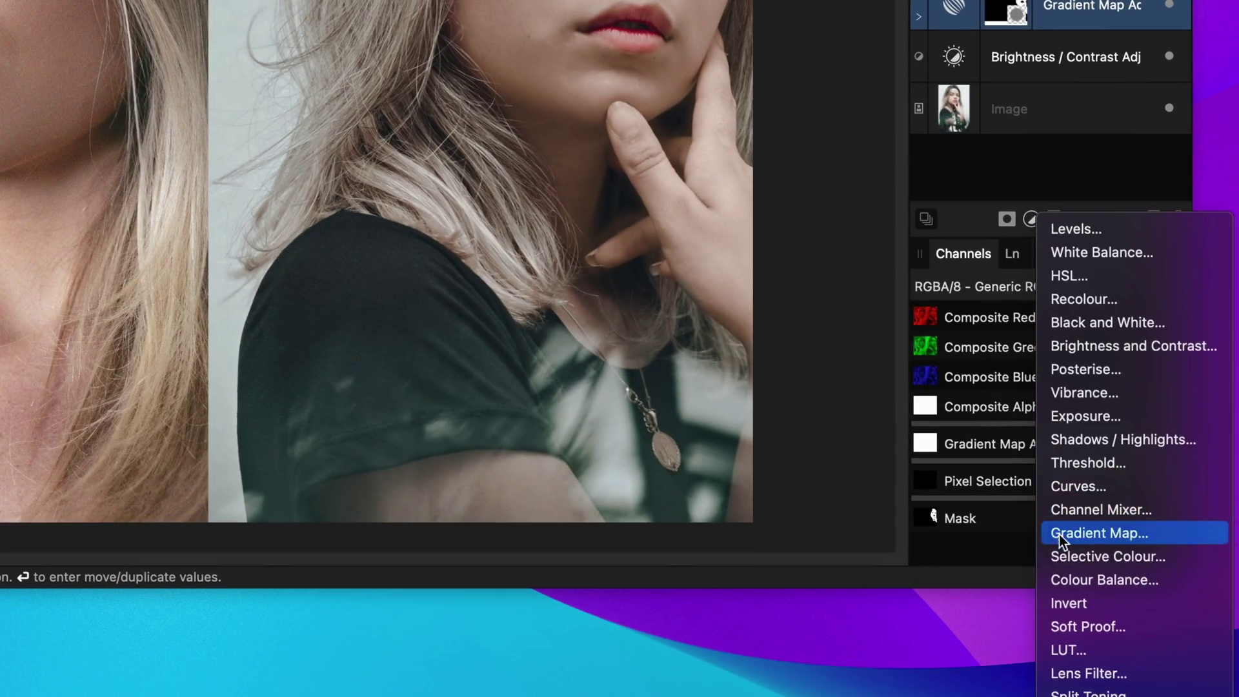
{"action": "left_click", "coordinate": [1062, 574]}
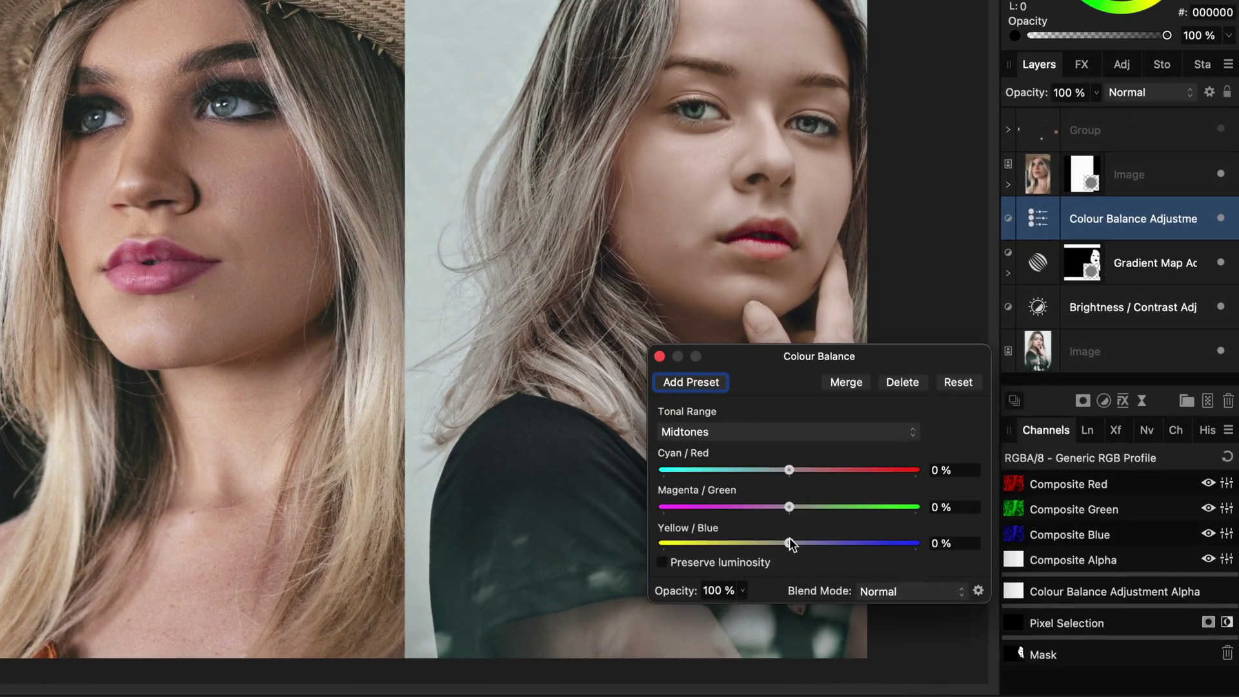
{"action": "left_click_drag", "start_coordinate": [661, 386], "coordinate": [624, 386]}
{"action": "left_click_drag", "start_coordinate": [759, 540], "coordinate": [761, 542]}
{"action": "left_click_drag", "start_coordinate": [807, 477], "coordinate": [779, 511]}
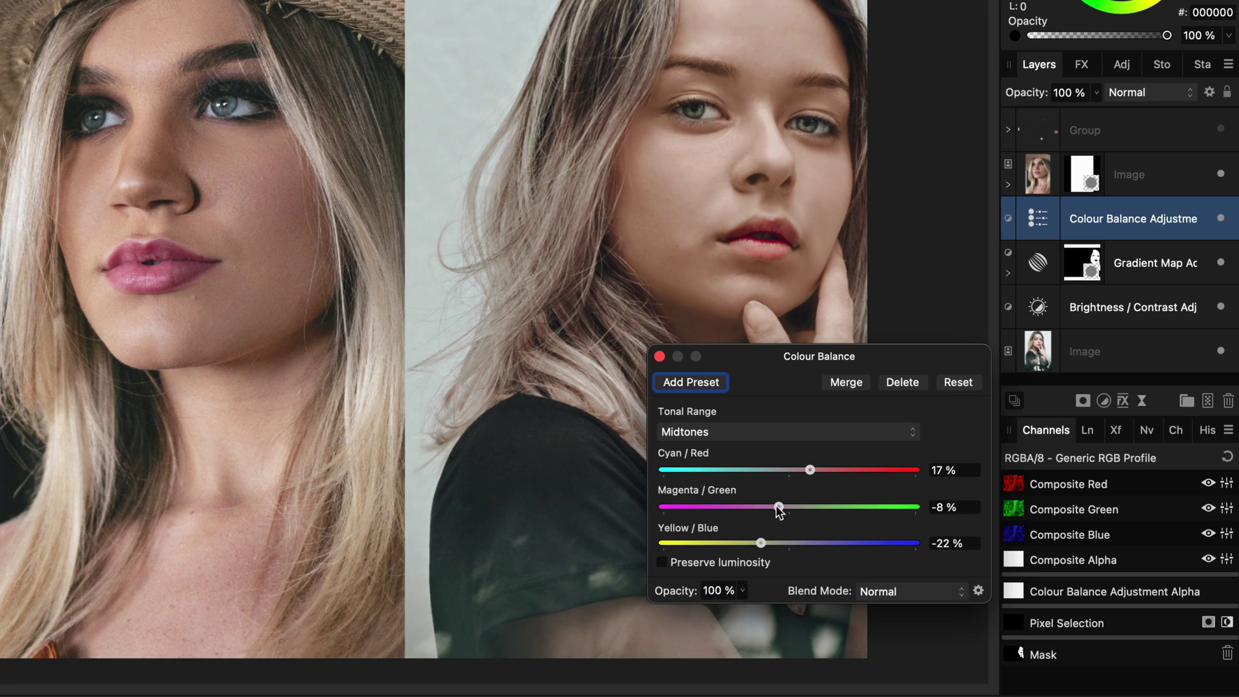
{"action": "left_click", "coordinate": [660, 357]}
Step: Toggle the gradient map and colour balance visibility to compare before and after
{"action": "left_click", "coordinate": [1206, 260], "text": "shift"}
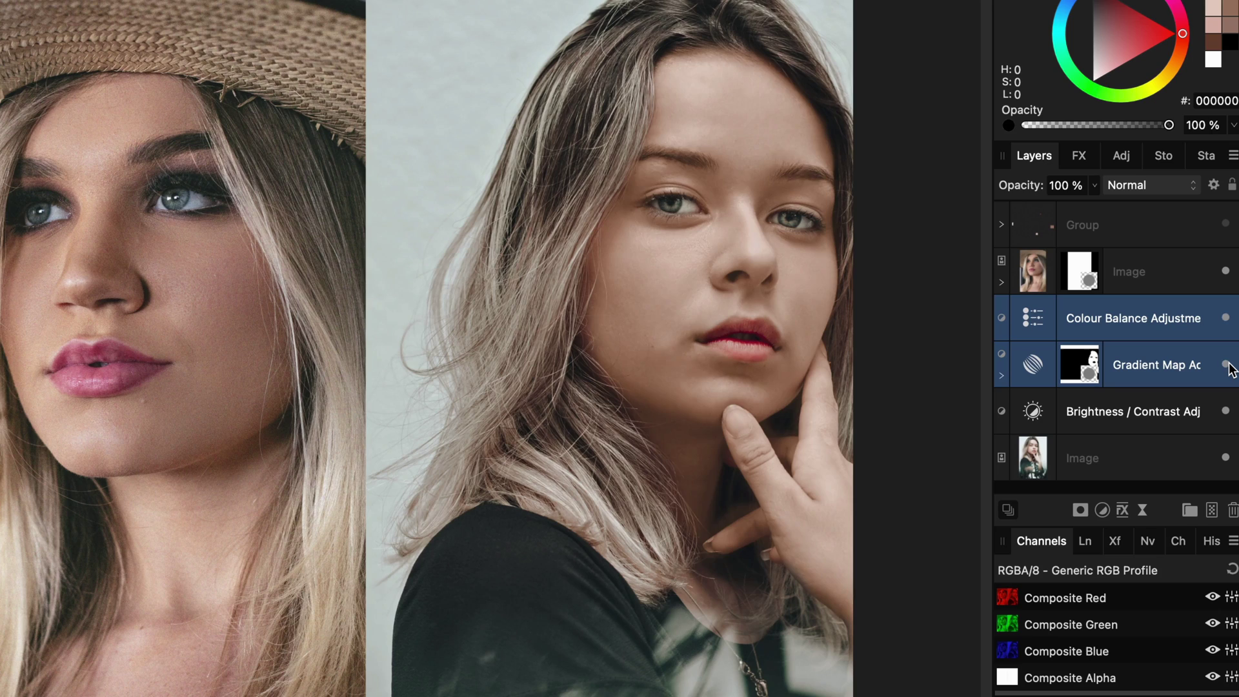
{"action": "left_click", "coordinate": [1223, 262]}
{"action": "left_click", "coordinate": [1226, 364]}
{"action": "left_click", "coordinate": [1225, 365]}
{"action": "left_click", "coordinate": [1225, 364]}
{"action": "left_click", "coordinate": [1225, 365]}
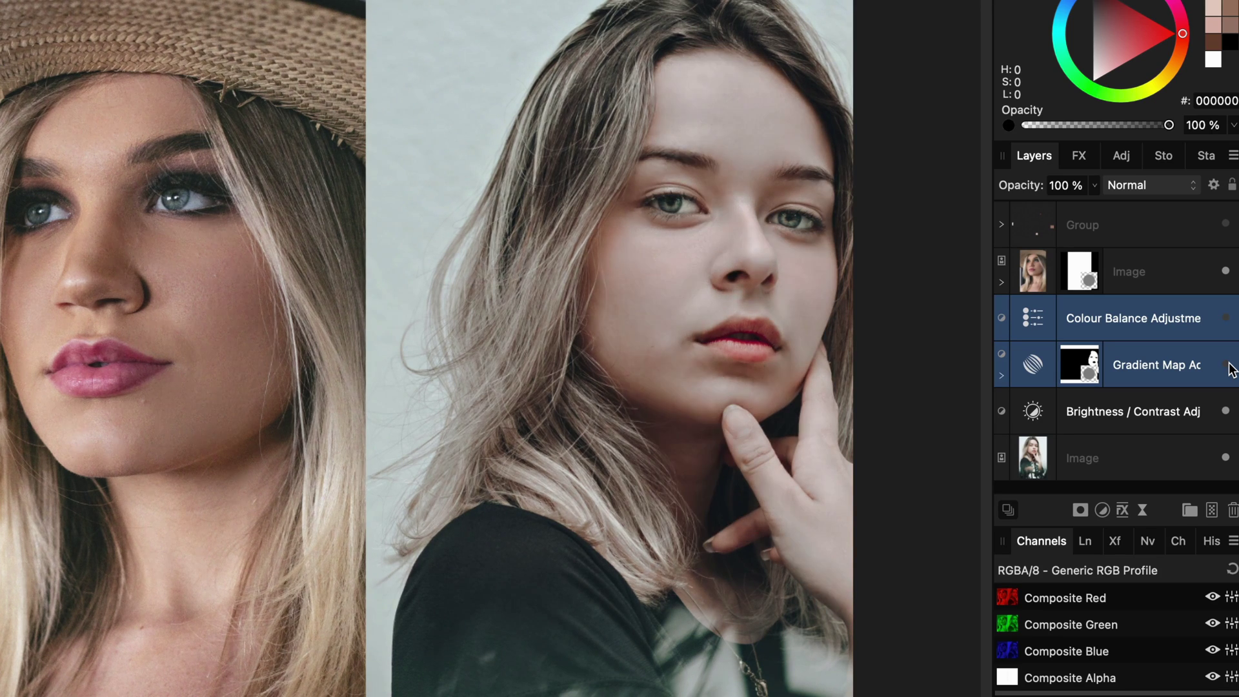
{"action": "left_click", "coordinate": [1226, 364]}
Step: Lower the gradient map's Source Layer Ranges top-left node to 0% so it fades from shadows
{"action": "left_click", "coordinate": [1225, 364]}
{"action": "left_click", "coordinate": [1226, 364]}
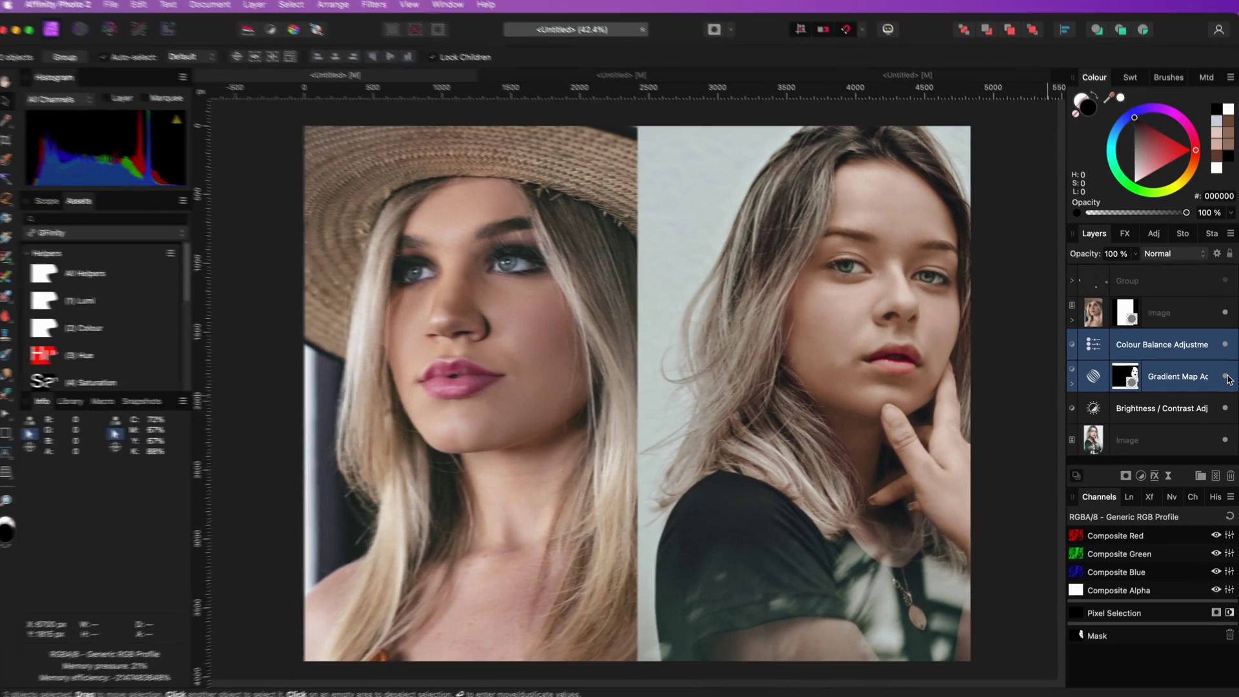
{"action": "left_click", "coordinate": [1184, 366]}
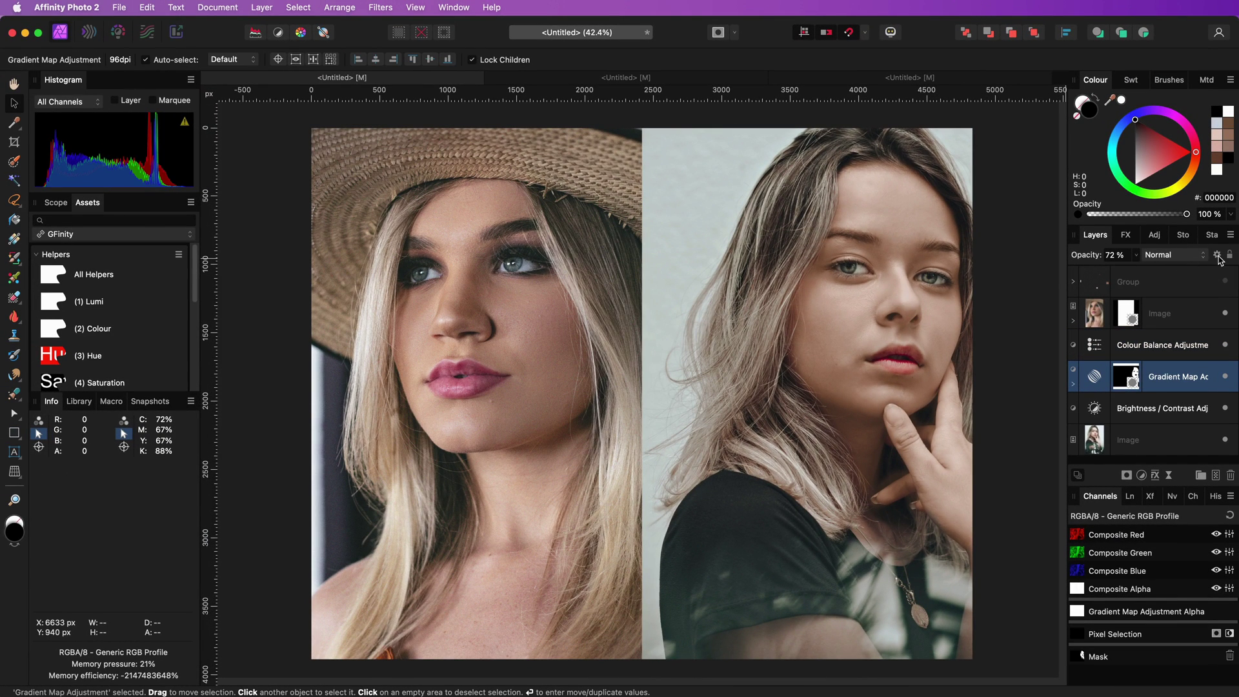
{"action": "left_click", "coordinate": [1217, 255]}
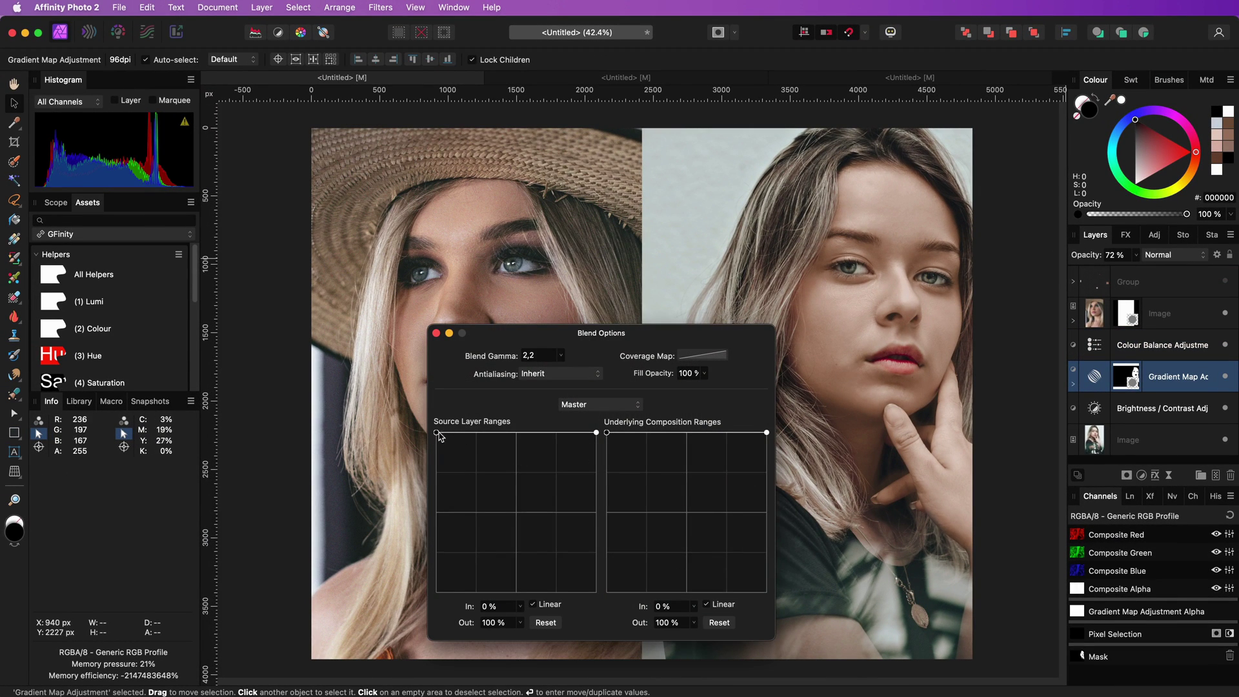
{"action": "left_click_drag", "start_coordinate": [436, 433], "coordinate": [404, 696]}
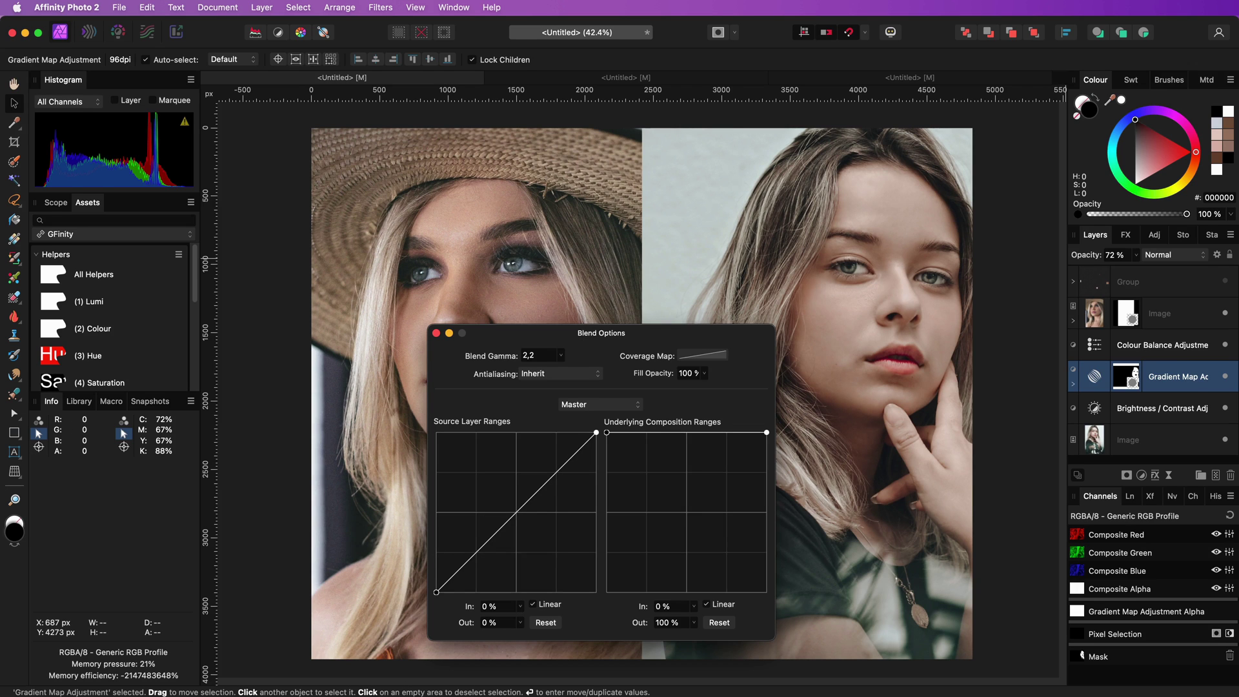
{"action": "left_click", "coordinate": [436, 333]}
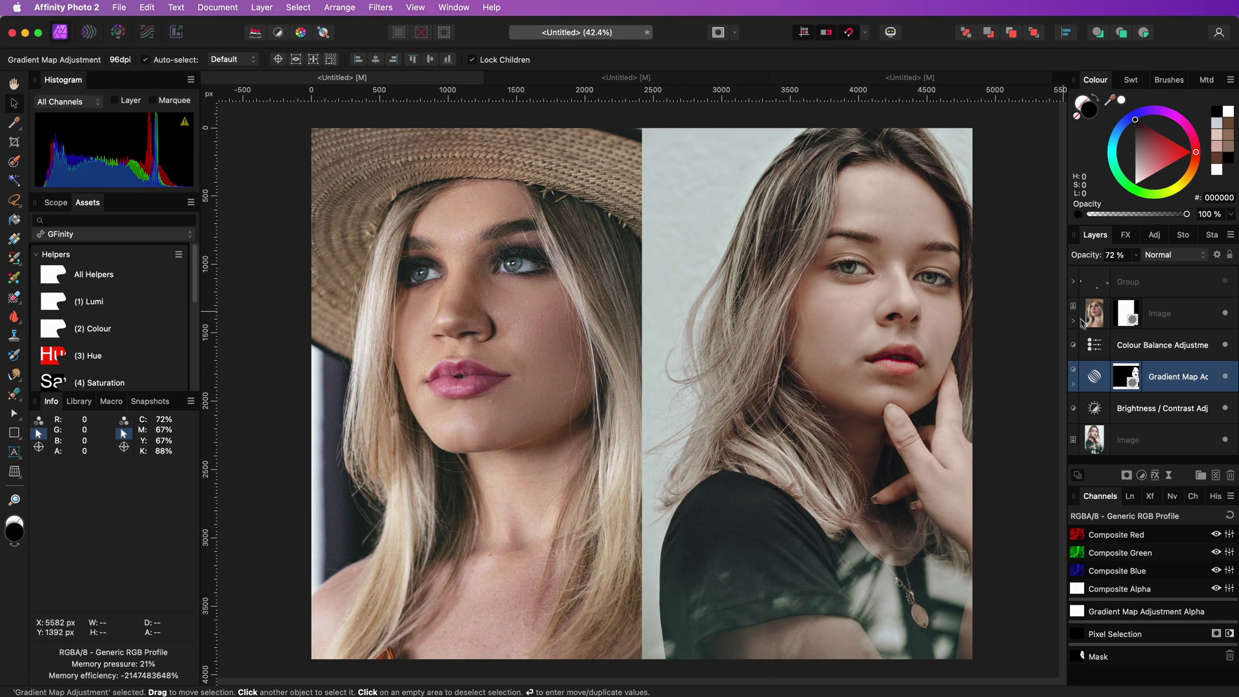